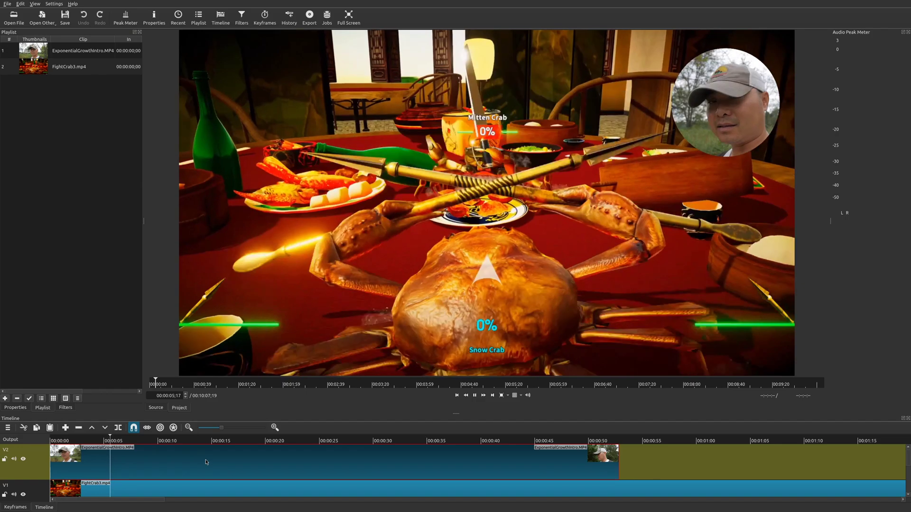
Pause the preview and remove the Crop: Circle and Size and Position filters from the webcam clip
key("space")
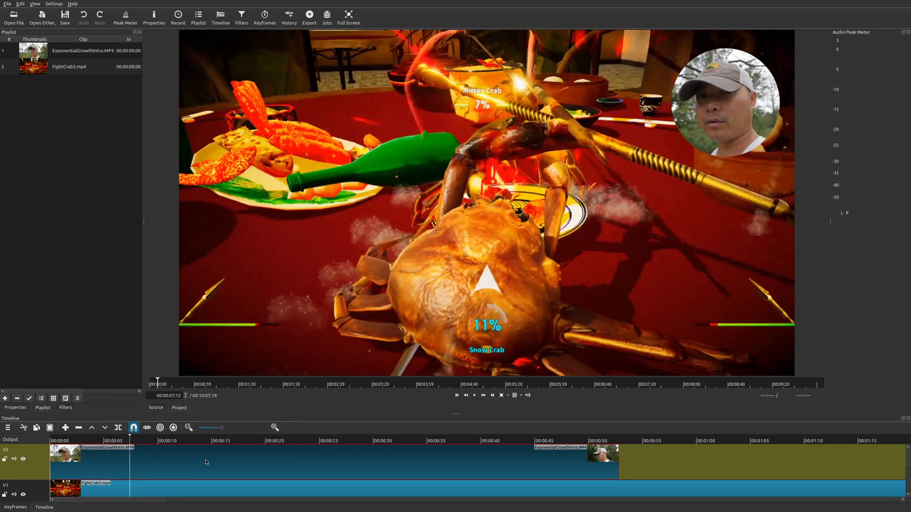
key("Left")
key("Left")
key("Left")
key("Left")
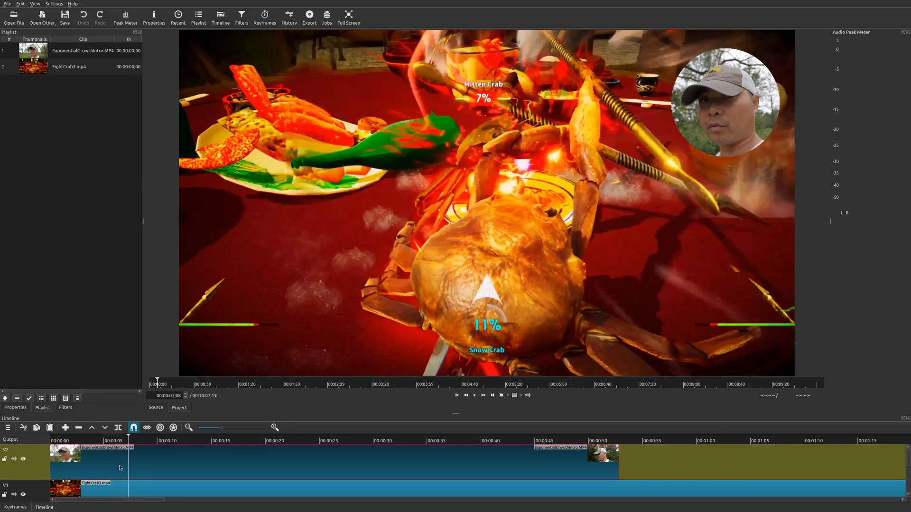
left_click(66, 408)
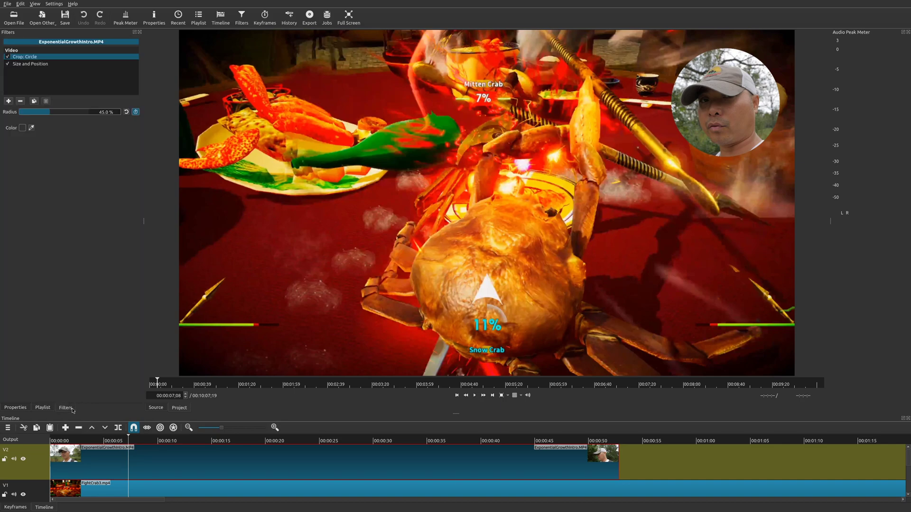
left_click(20, 101)
left_click(20, 101)
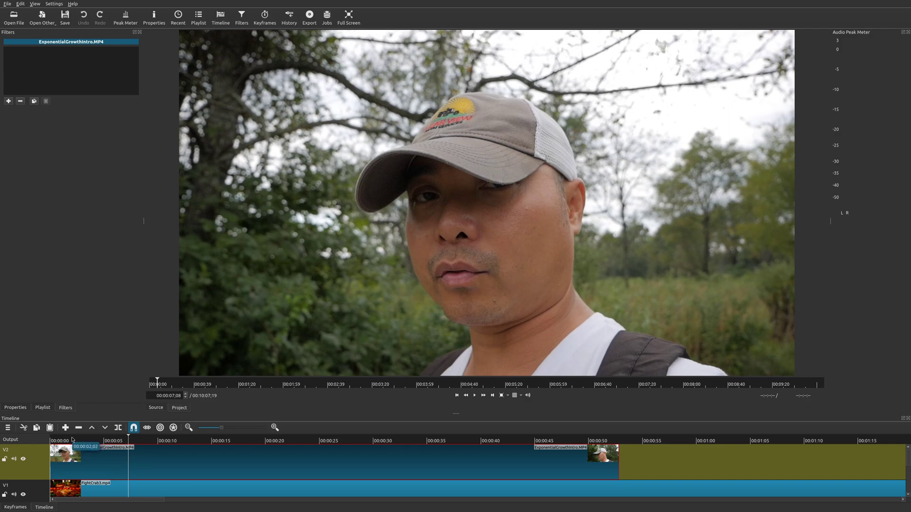
Return to about the 2-second mark and show the filters of the ExponentialGrowthIntro.MP4 clip
left_click_drag(71, 439, 50, 438)
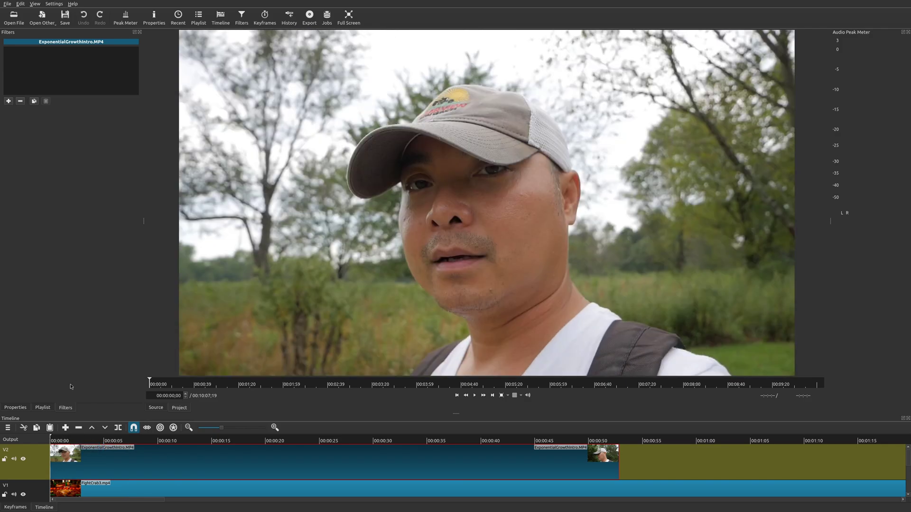
left_click(36, 411)
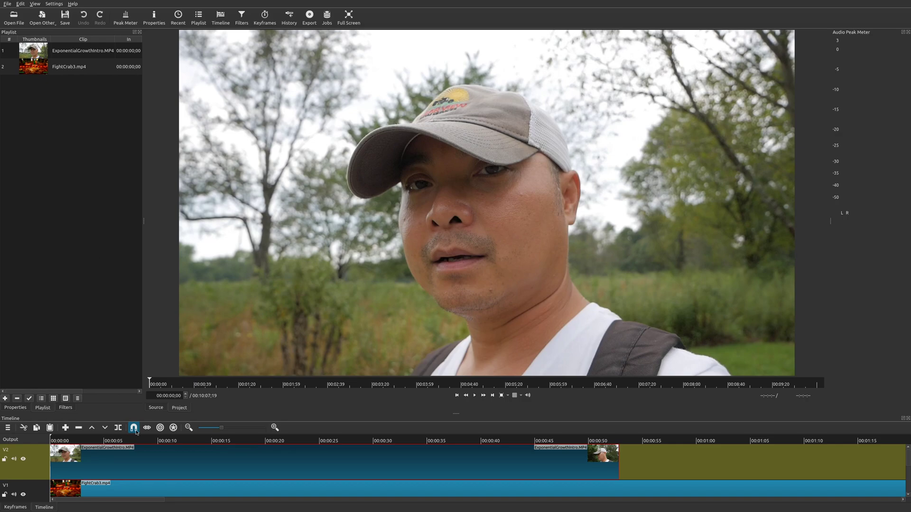
left_click(74, 71)
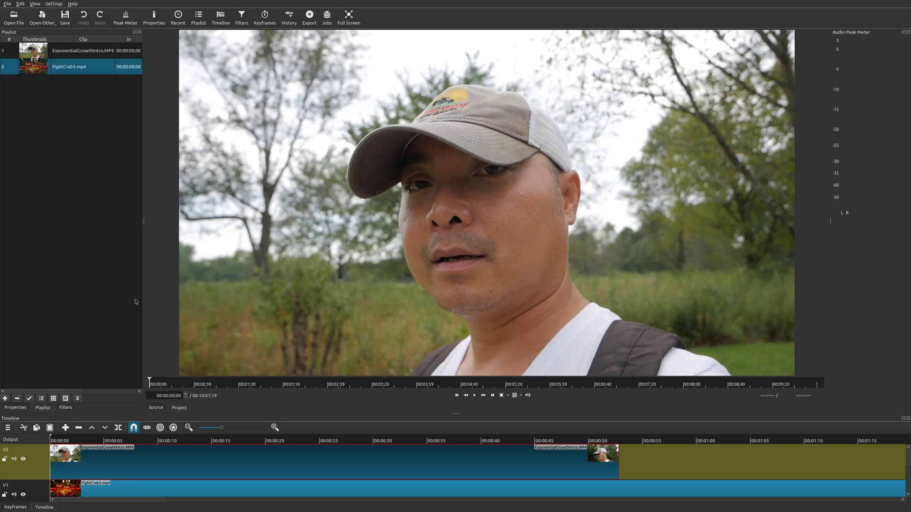
left_click(82, 56)
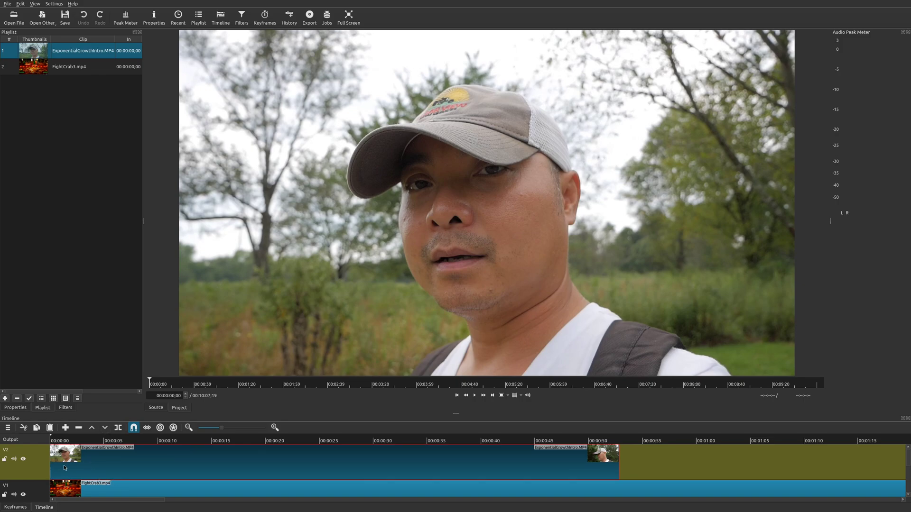
left_click(65, 408)
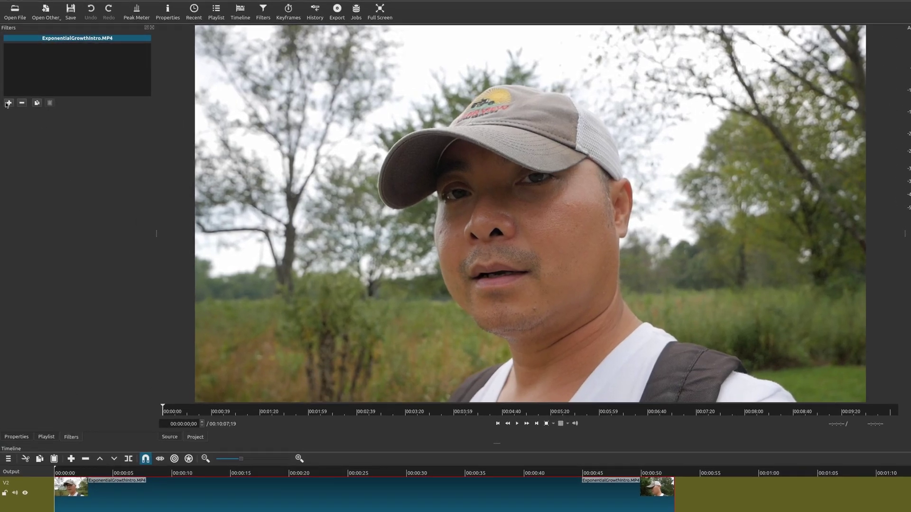
Add a Crop: Circle filter to the intro clip and settle its radius at 45.0%
left_click(8, 103)
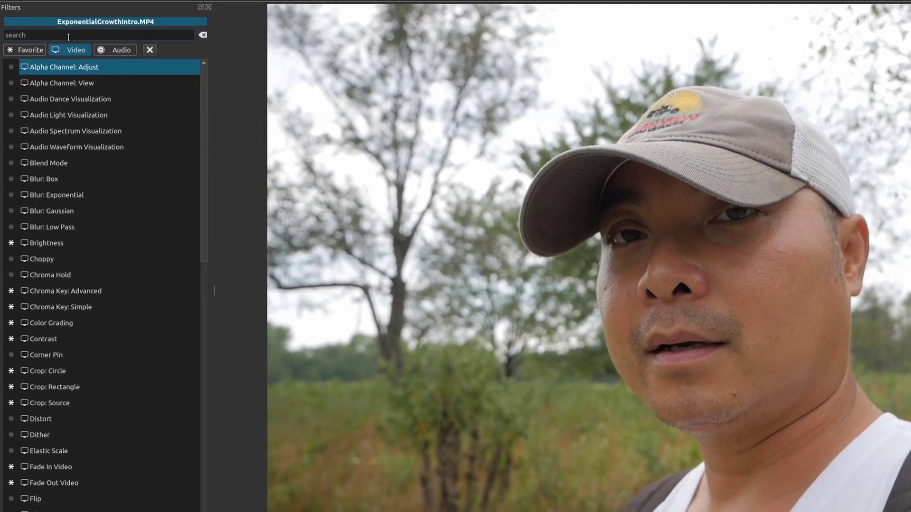
type("crop")
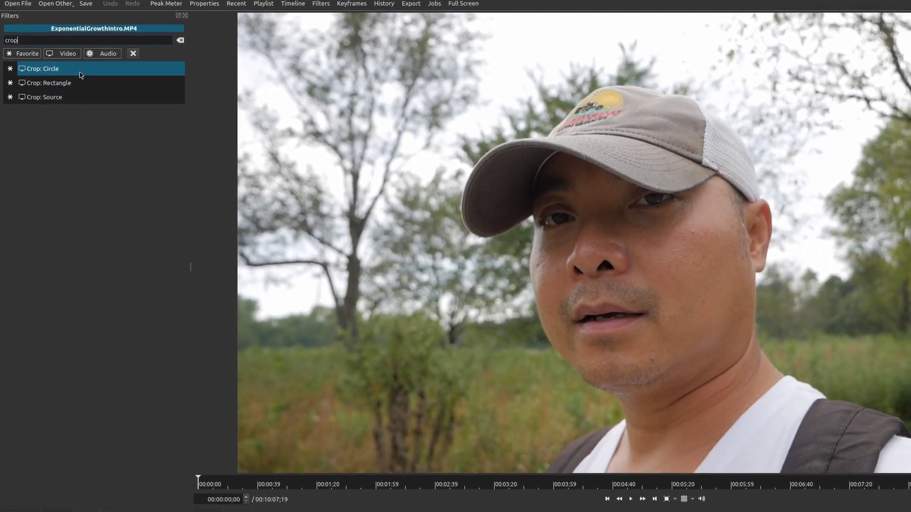
left_click(90, 70)
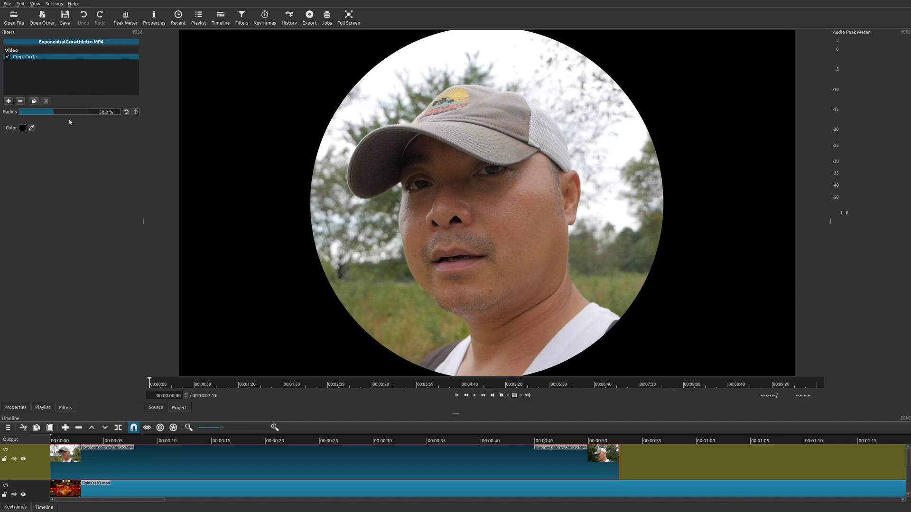
mouse_move(53, 114)
left_mouse_down()
mouse_move(97, 111)
mouse_move(52, 115)
left_mouse_up()
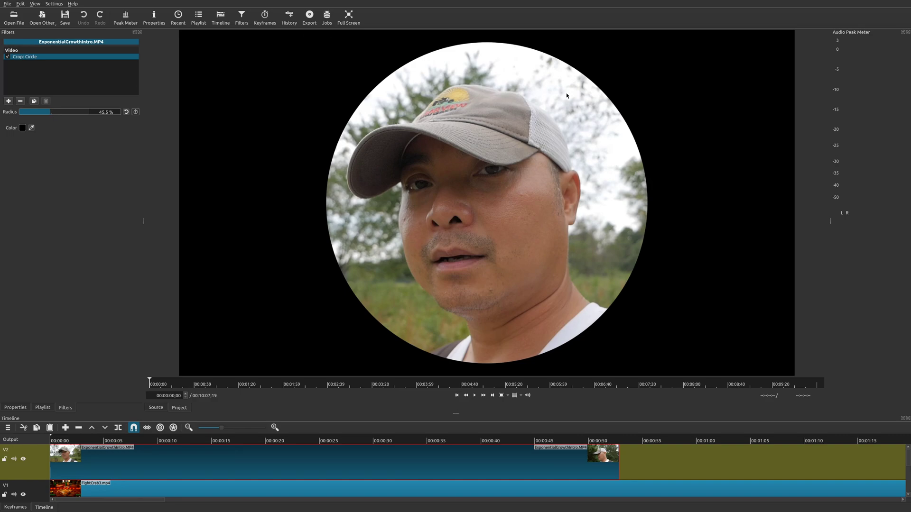
left_click_drag(47, 114, 56, 115)
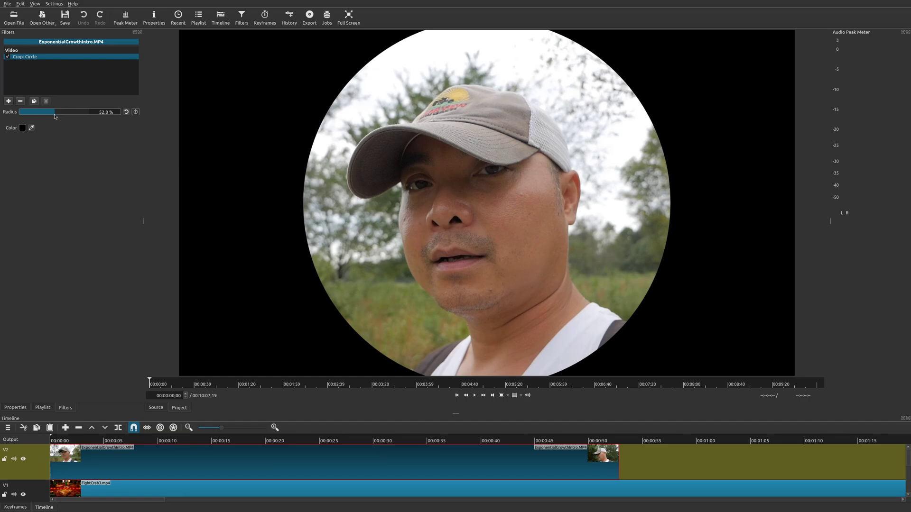
scroll(54, 115, "down", 2)
left_click_drag(55, 117, 51, 115)
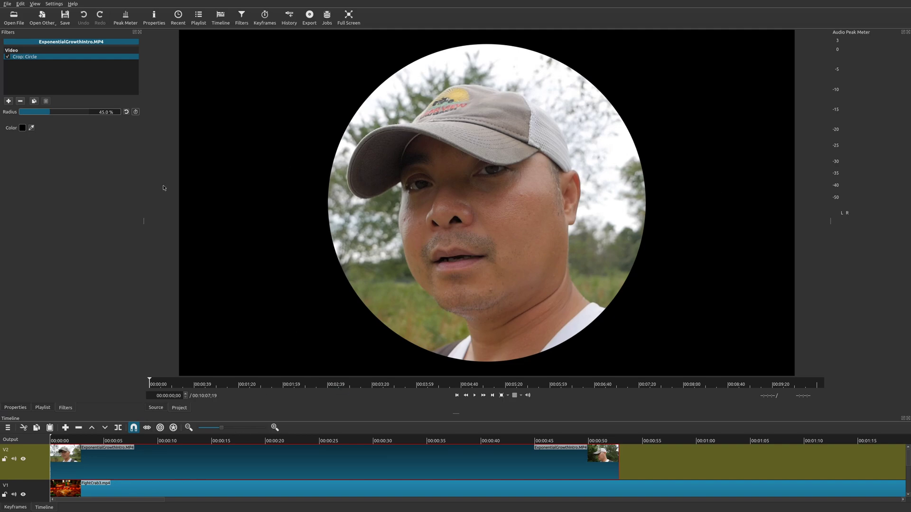
Set the Crop: Circle surround colour to the transparent swatch
left_click(22, 128)
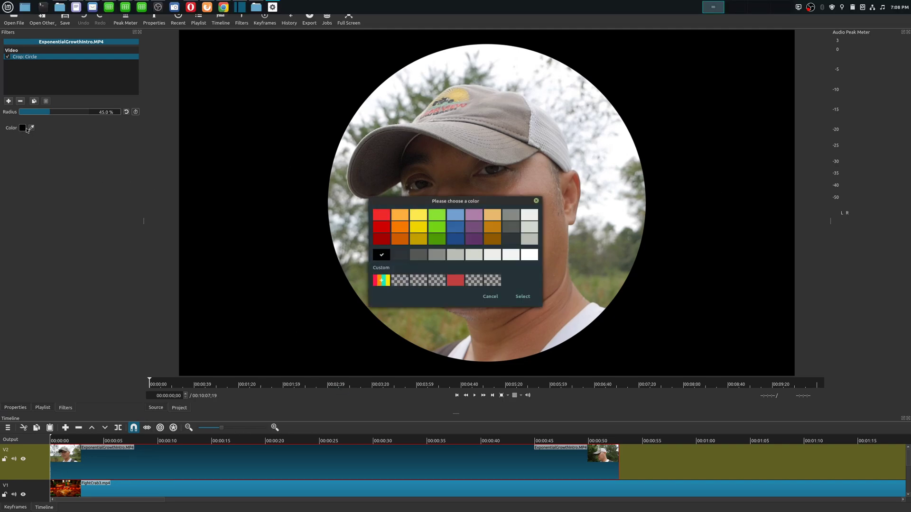
left_click(400, 282)
left_click(523, 297)
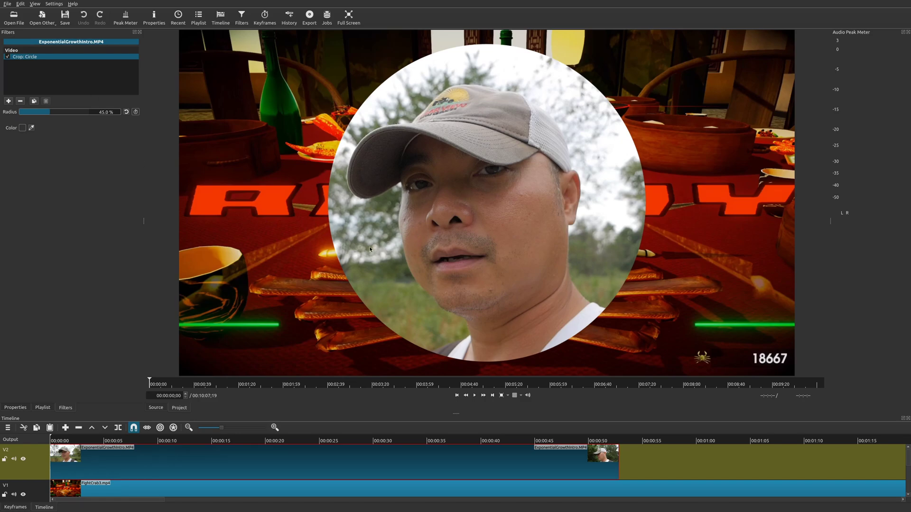
Replace the Crop: Circle filter with a Crop: Rectangle filter on the webcam clip
left_click(21, 101)
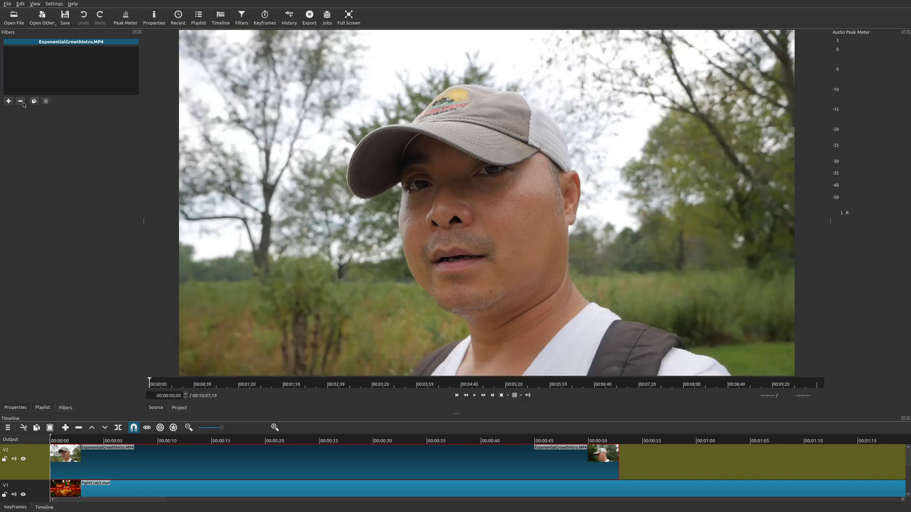
left_click(8, 102)
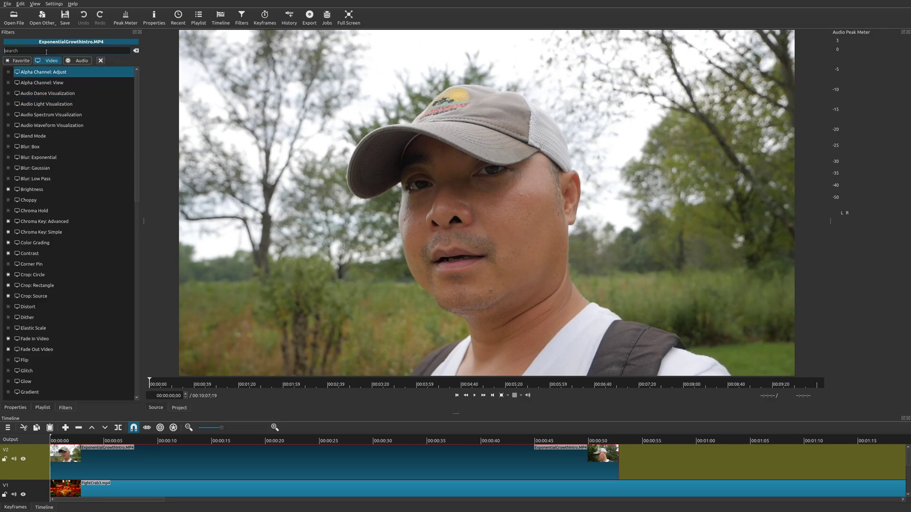
type("crop")
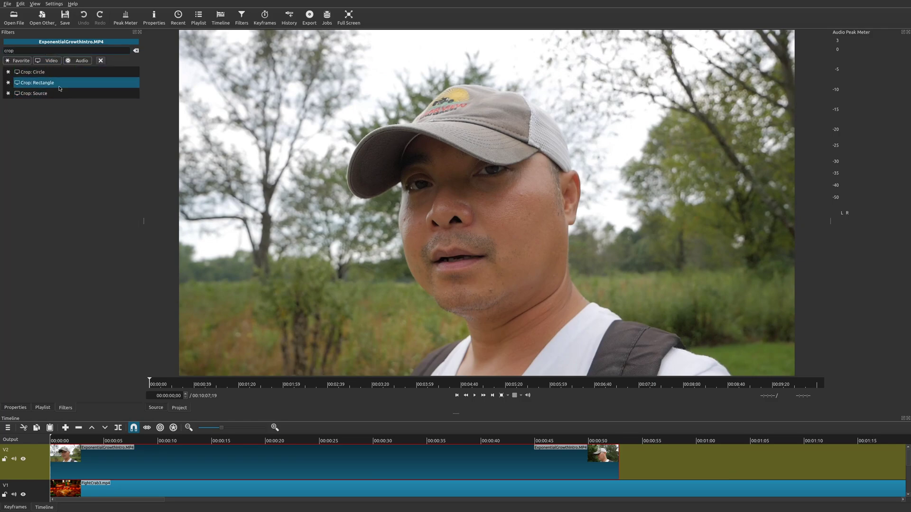
left_click(59, 88)
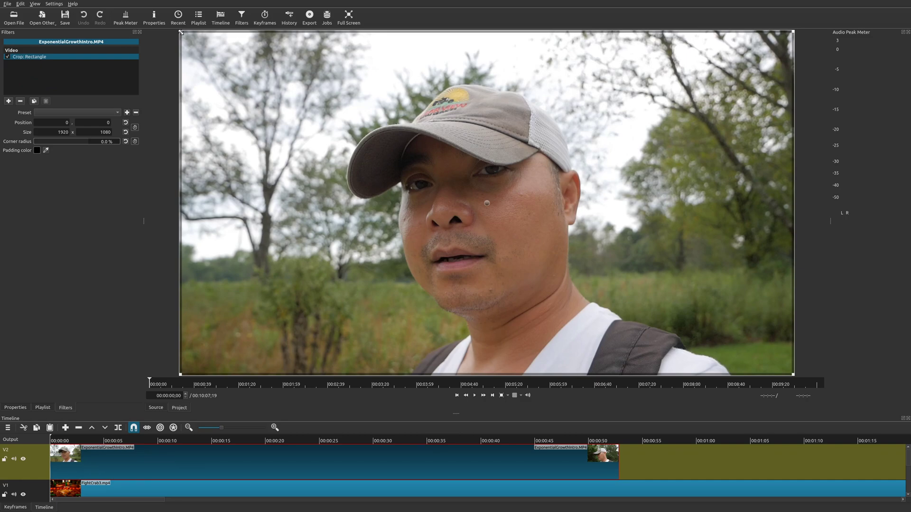
Drag the crop to frame the face at 1023×800, position 444,103
left_click_drag(186, 37, 332, 61)
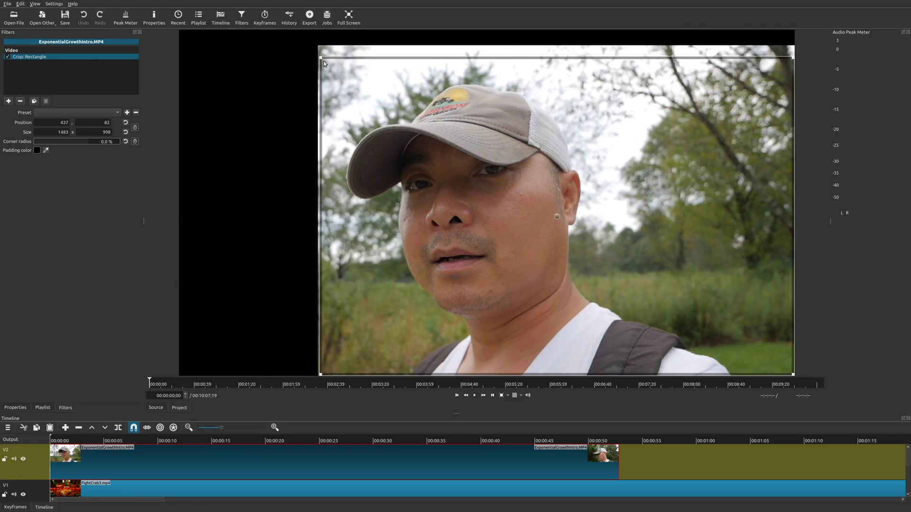
left_click_drag(793, 57, 610, 75)
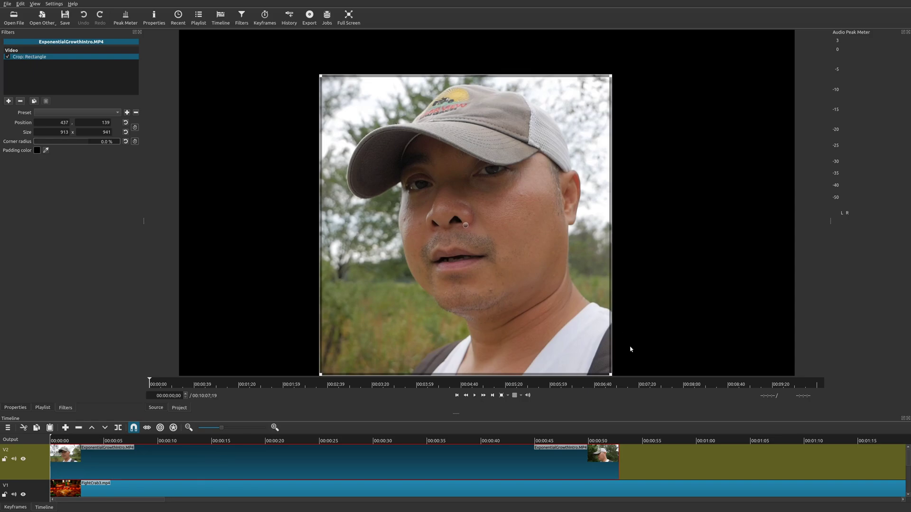
left_click_drag(611, 375, 646, 329)
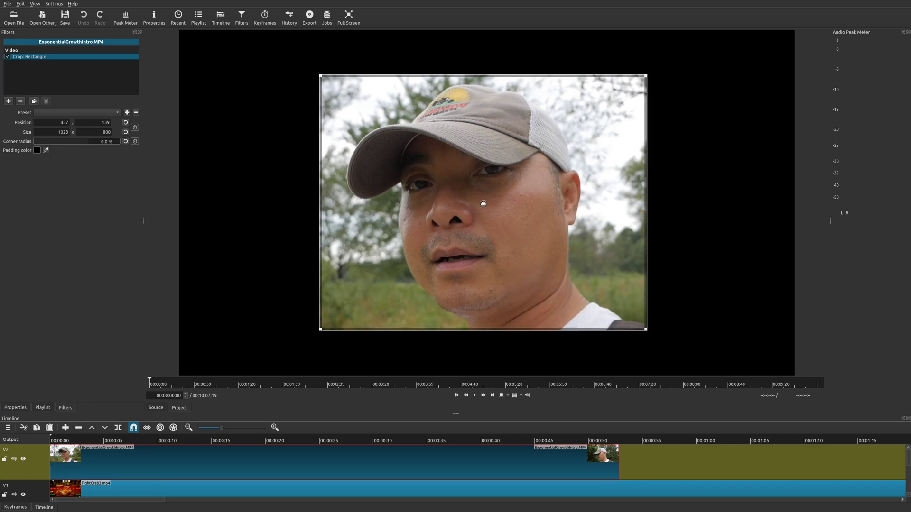
mouse_move(483, 204)
left_mouse_down()
mouse_move(387, 197)
mouse_move(526, 204)
mouse_move(422, 198)
mouse_move(486, 193)
left_mouse_up()
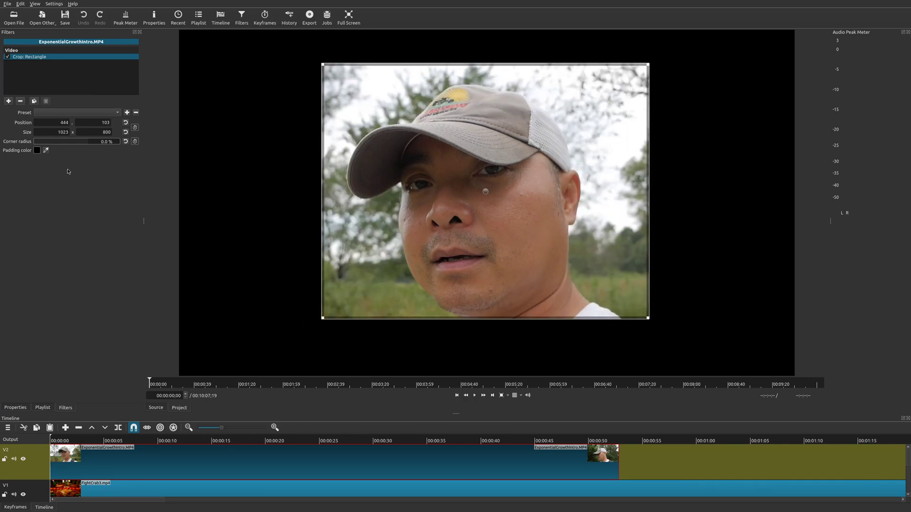
Set the Crop: Rectangle padding colour to the transparent swatch
left_click(37, 150)
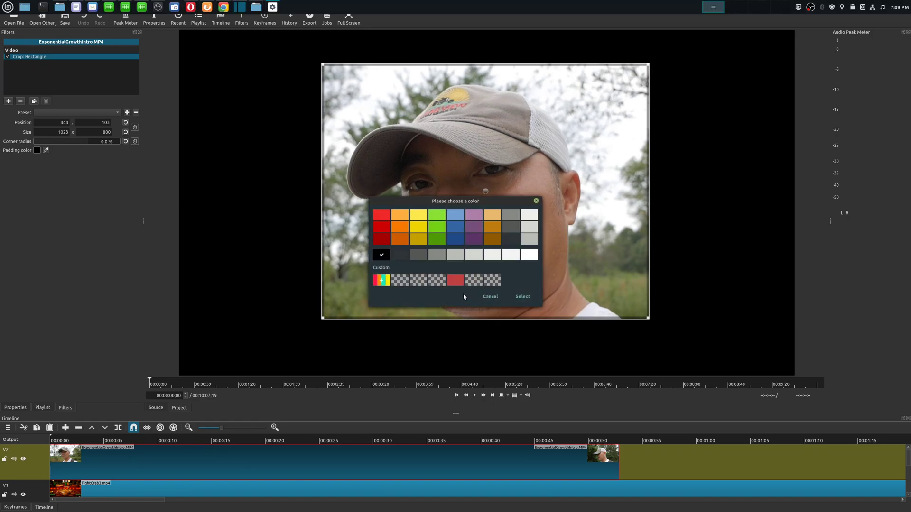
left_click(400, 281)
left_click(524, 296)
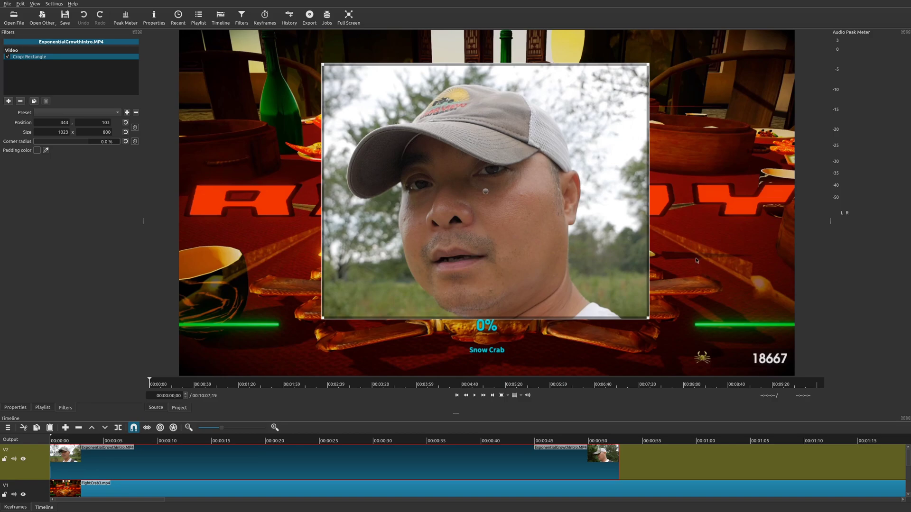
Replace the Crop: Rectangle filter with a Crop: Source filter
left_click(20, 102)
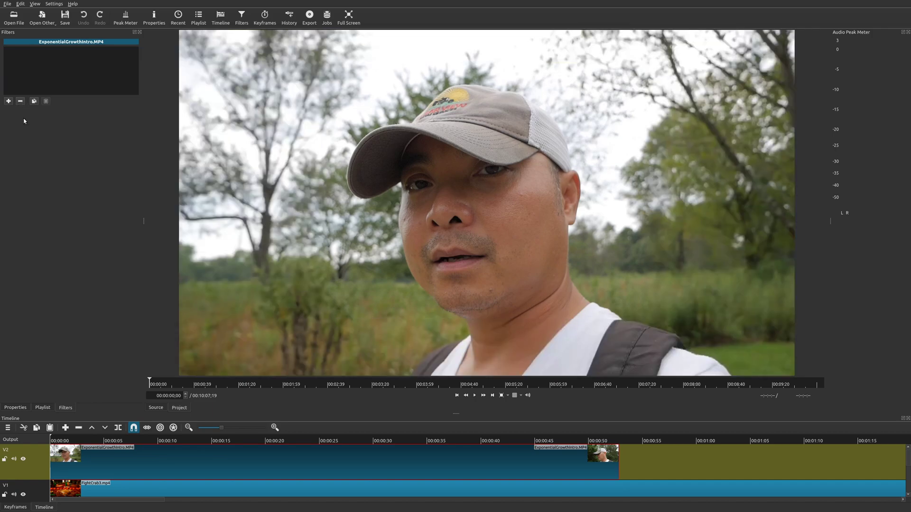
left_click(8, 102)
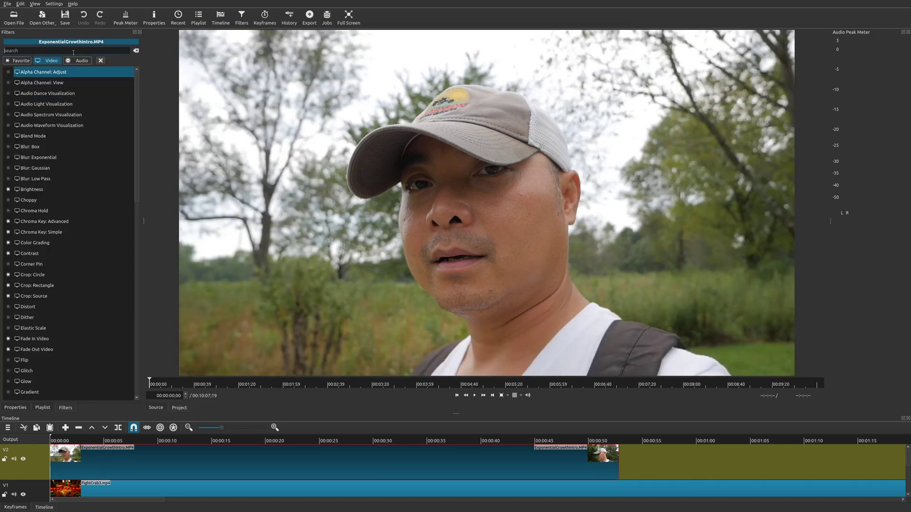
type("crop")
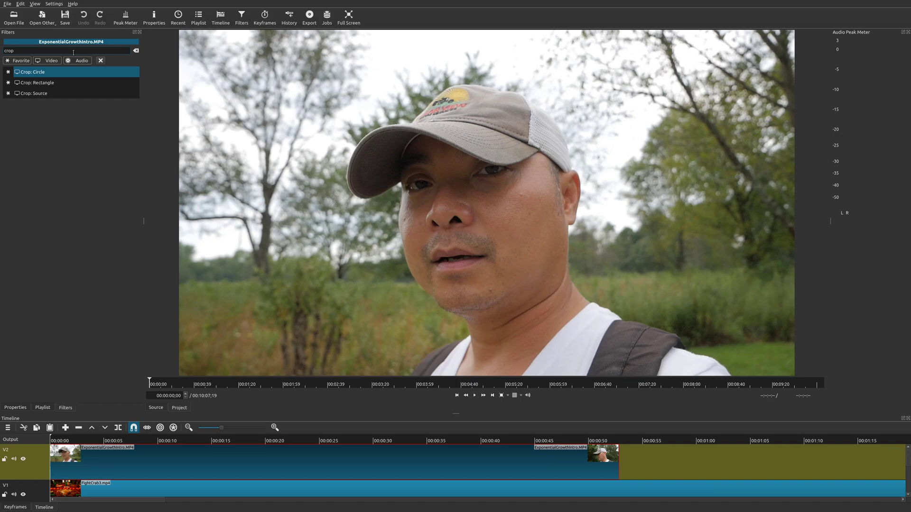
left_click(76, 93)
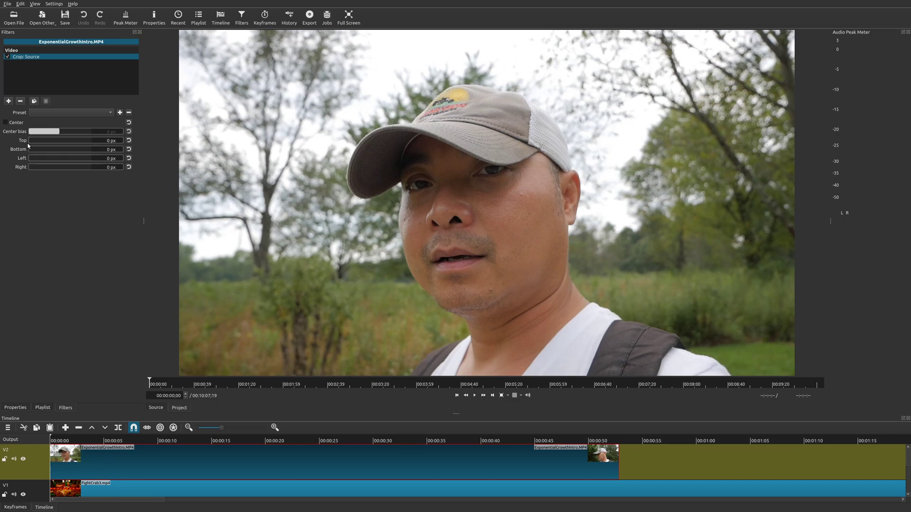
Experiment with Crop: Source, ending at 294 top, 348 bottom, 459 left, 160 right
left_click_drag(33, 141, 33, 166)
left_click(50, 167)
left_click(6, 123)
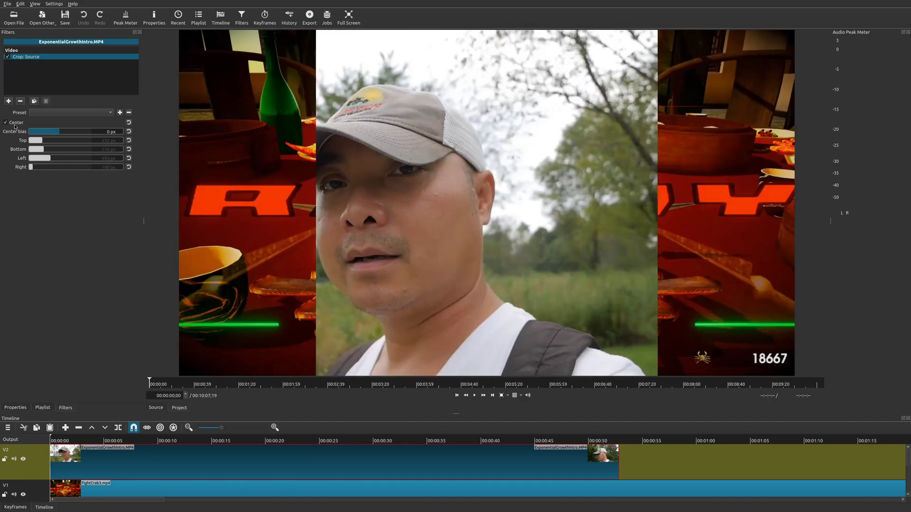
left_click_drag(58, 135, 80, 135)
left_click(8, 123)
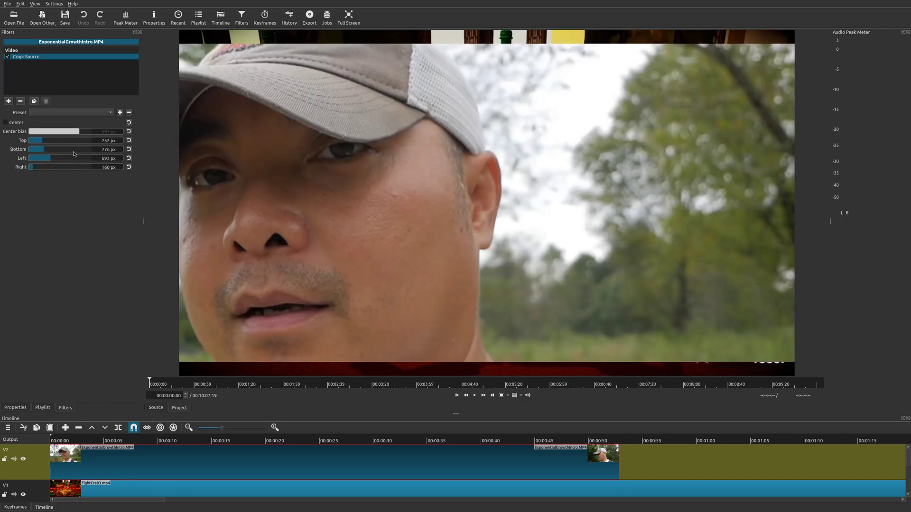
left_click_drag(51, 163, 43, 142)
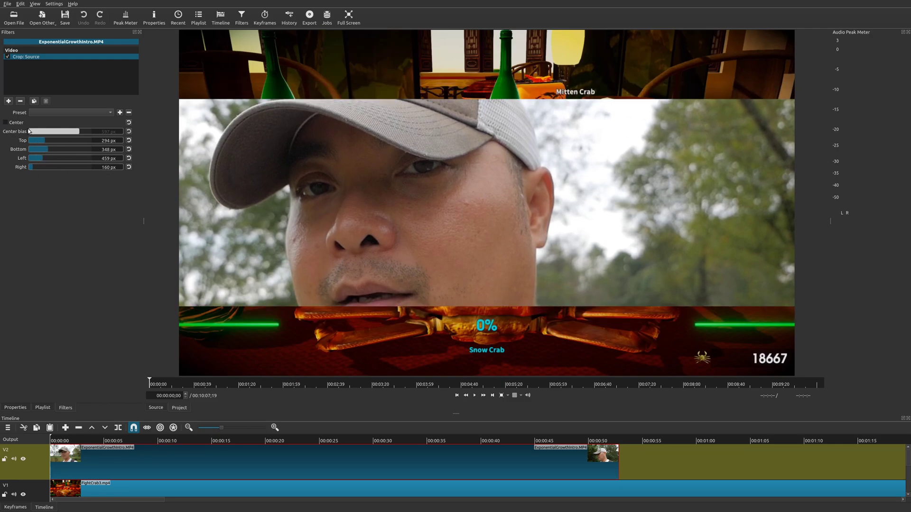
left_click(21, 101)
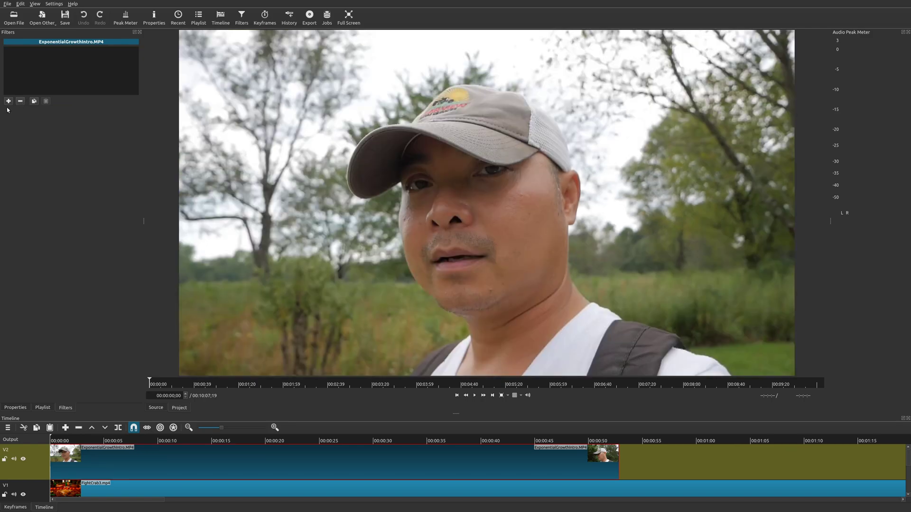
left_click(8, 101)
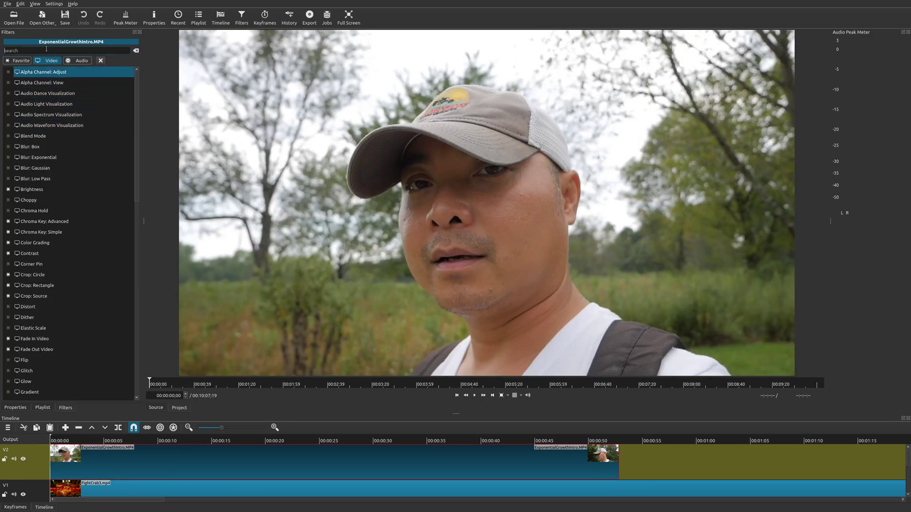
type("crop")
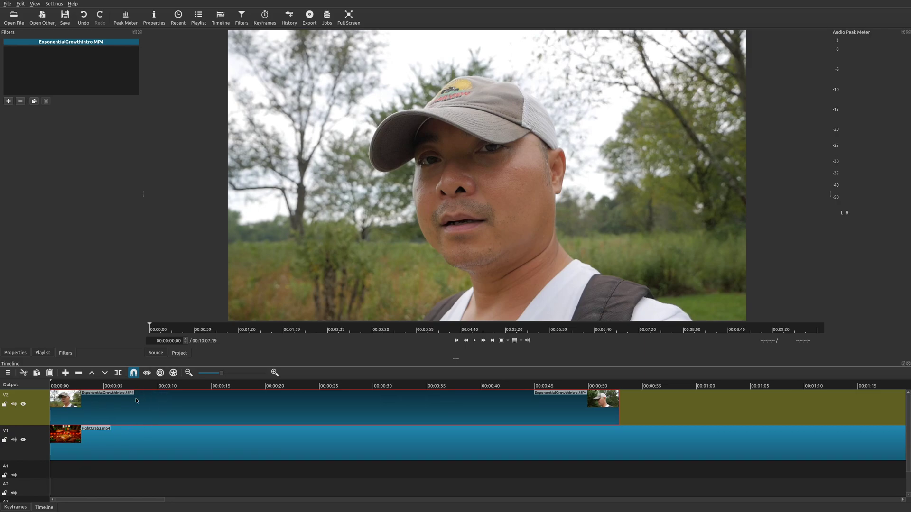
Add Crop: Circle at 50.0% radius to the intro clip with a transparent surround
left_click(11, 101)
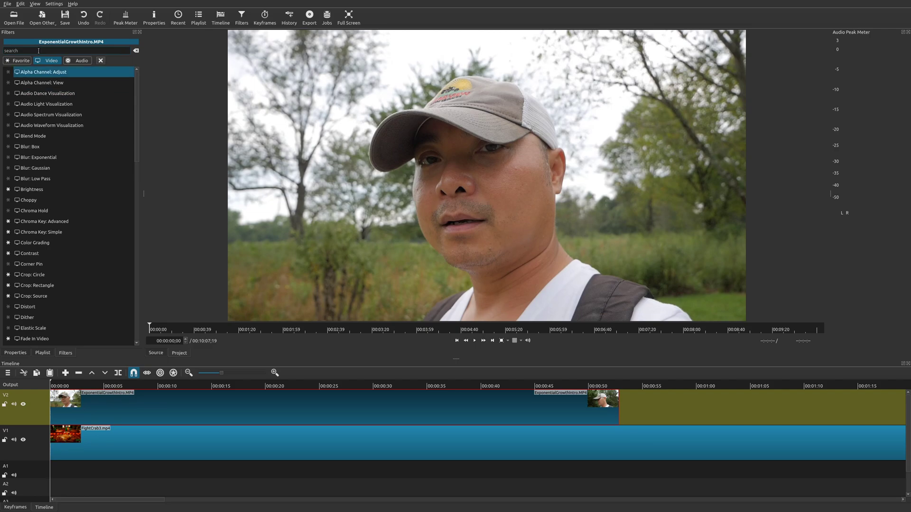
type("crop")
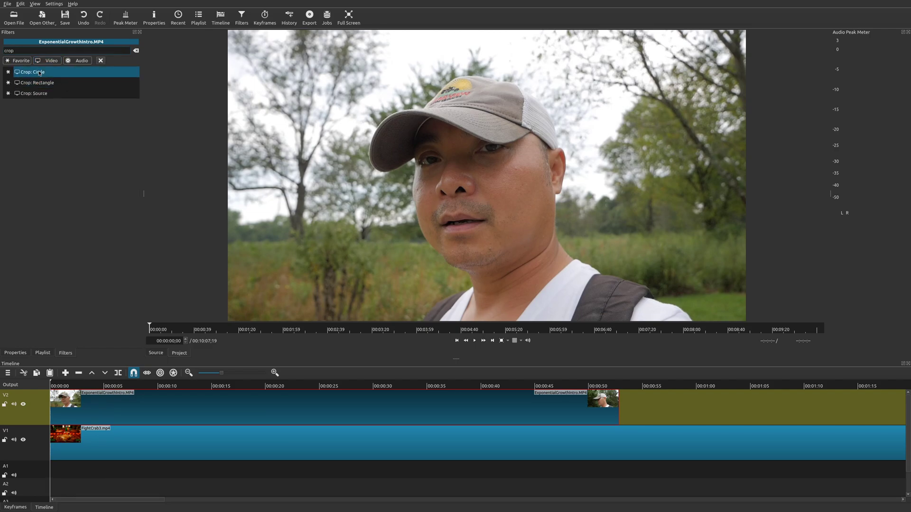
left_click(40, 73)
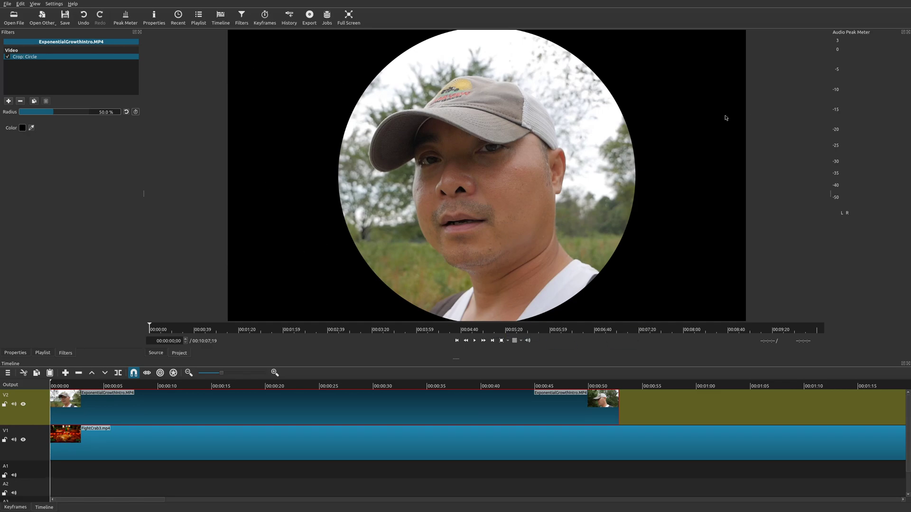
left_click(22, 128)
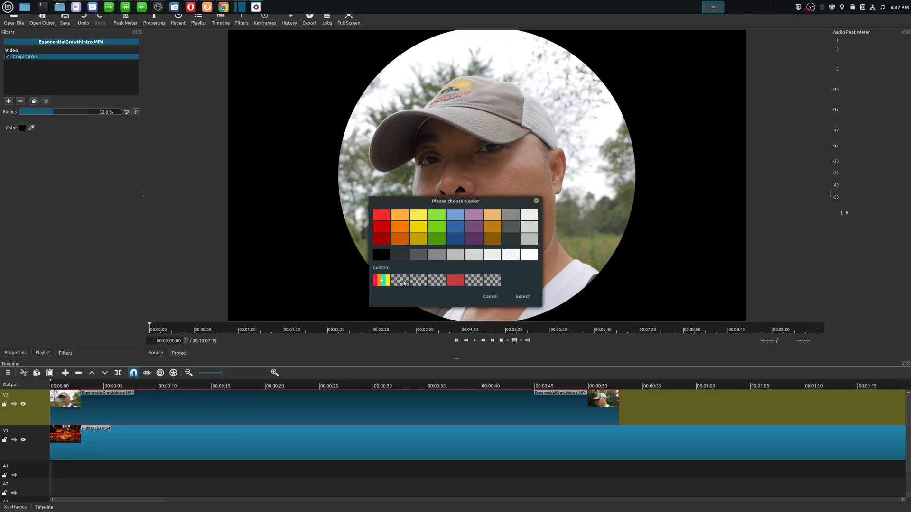
left_click(522, 297)
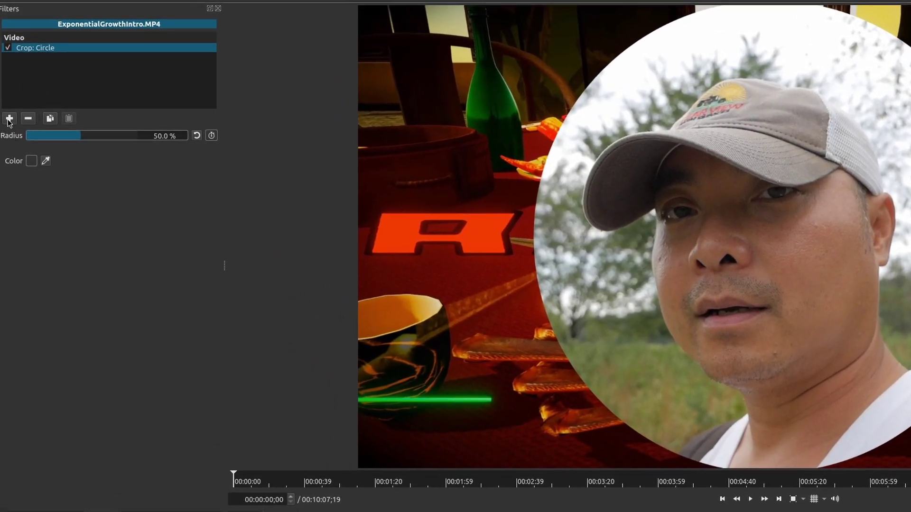
Add a Size and Position filter below Crop: Circle on the intro clip
left_click(9, 109)
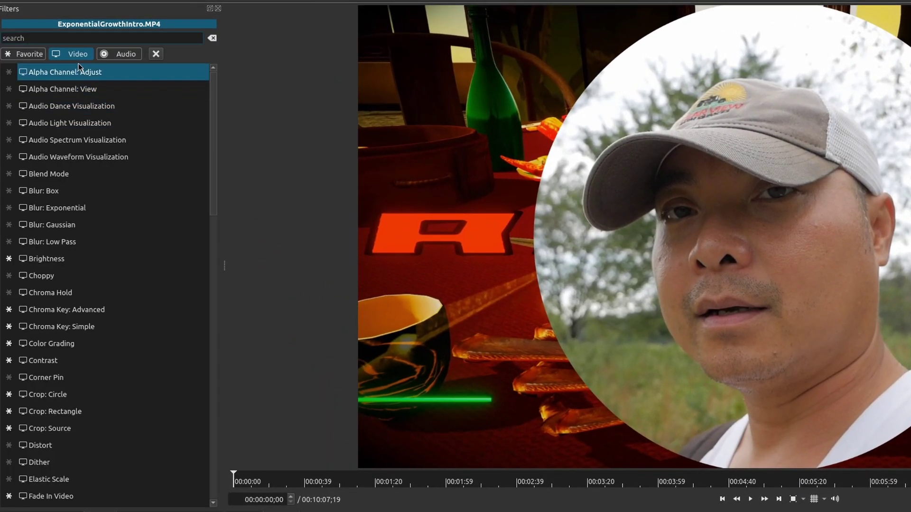
type("size")
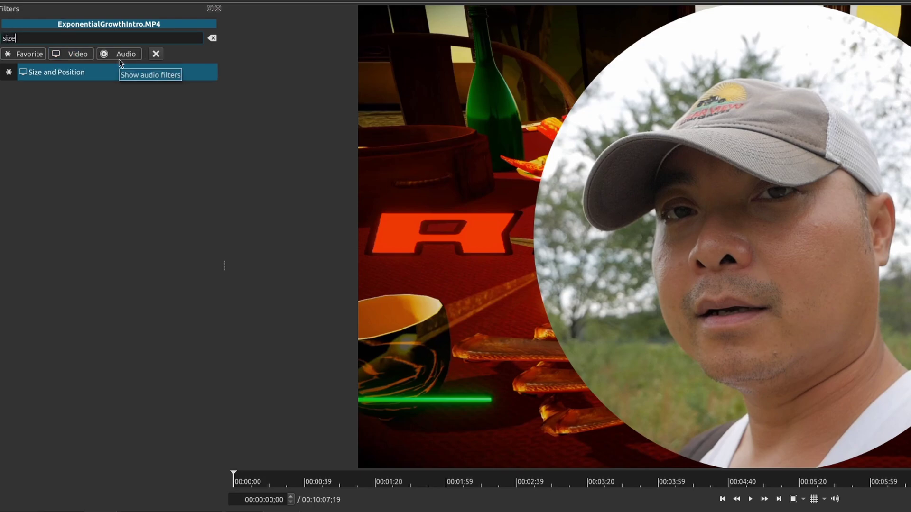
left_click(85, 74)
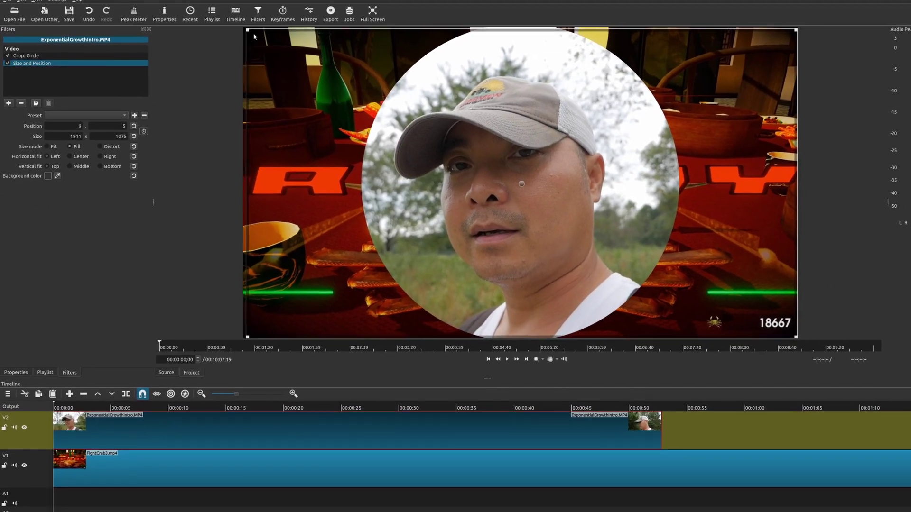
Shrink the circle overlay to about 701×394 and place it in the top-right corner
left_click_drag(270, 23, 360, 74)
left_click_drag(466, 83, 594, 132)
left_click_drag(572, 224, 539, 205)
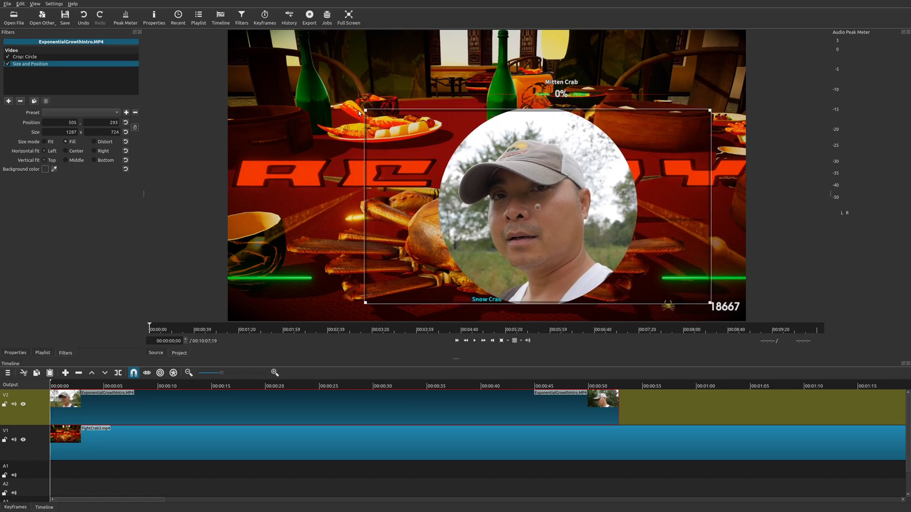
left_click_drag(365, 110, 478, 175)
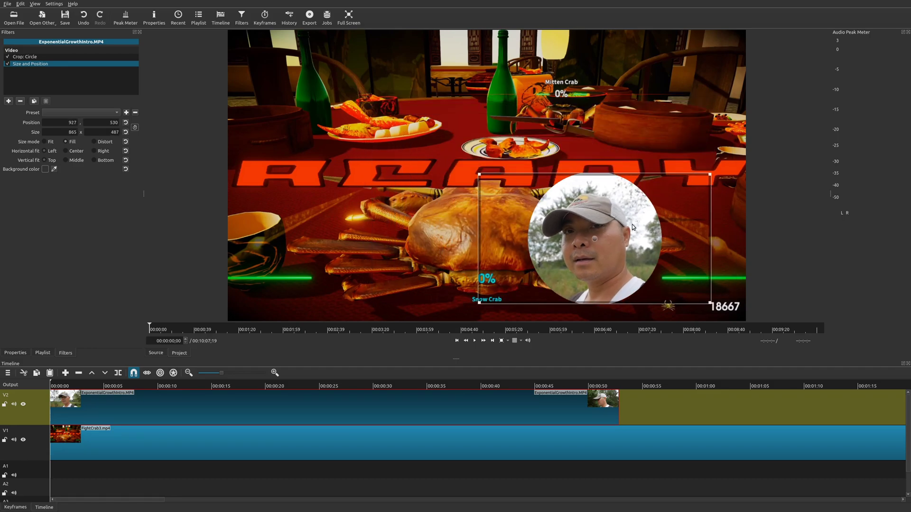
left_click_drag(596, 238, 674, 104)
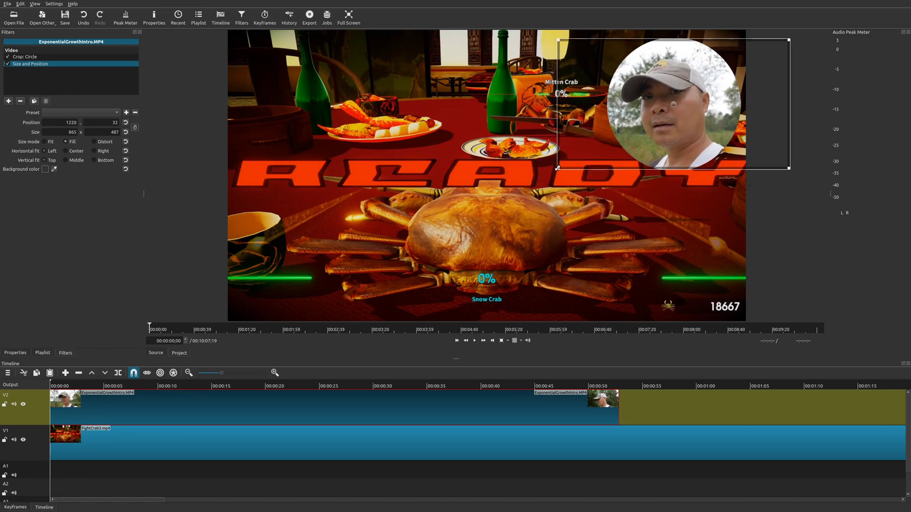
left_click_drag(557, 168, 604, 142)
left_click_drag(683, 94, 651, 94)
Play back the composite, step one frame, and reselect the V2 webcam clip
left_click(60, 441)
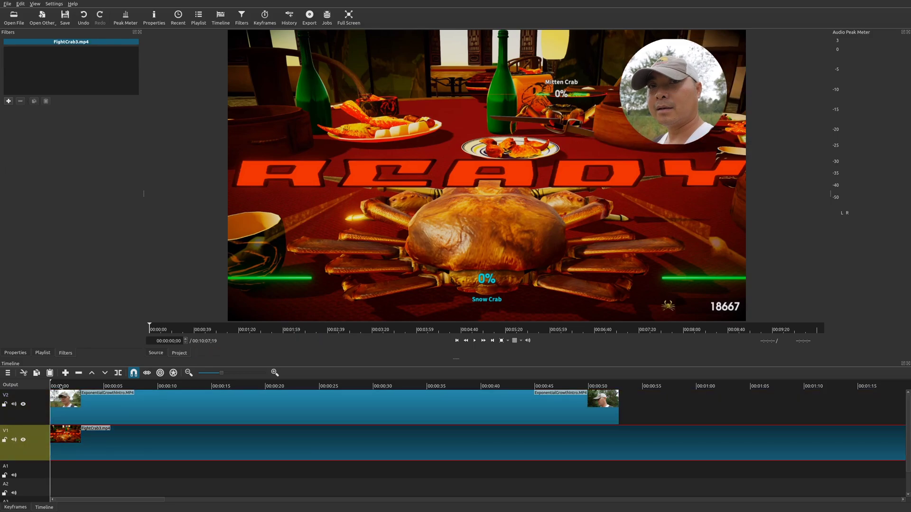
key("space")
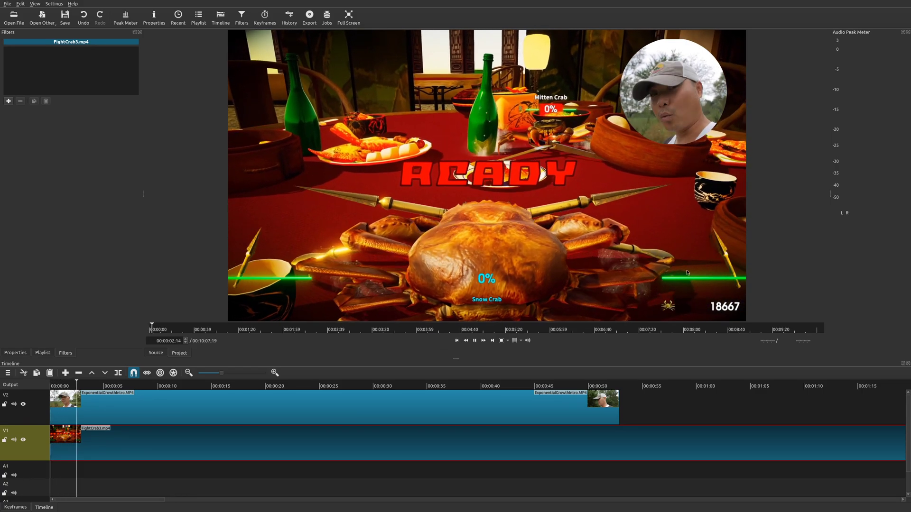
key("space")
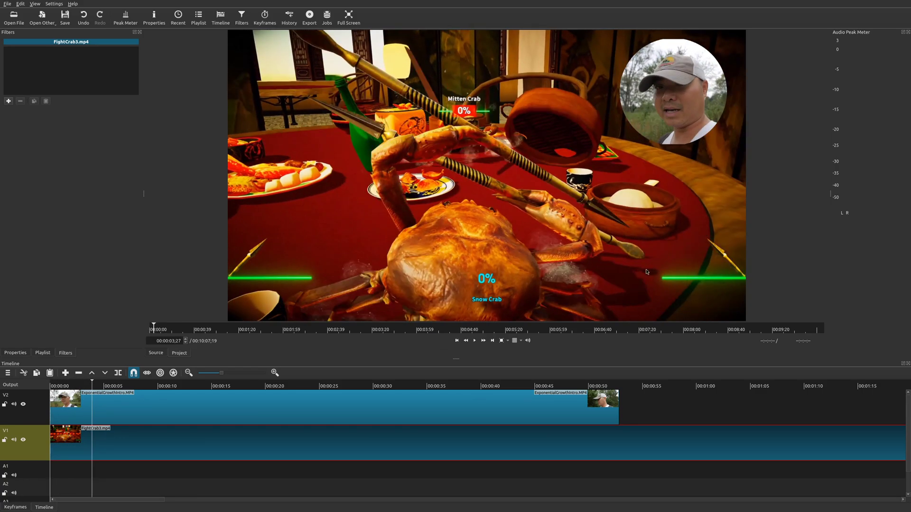
key("Right")
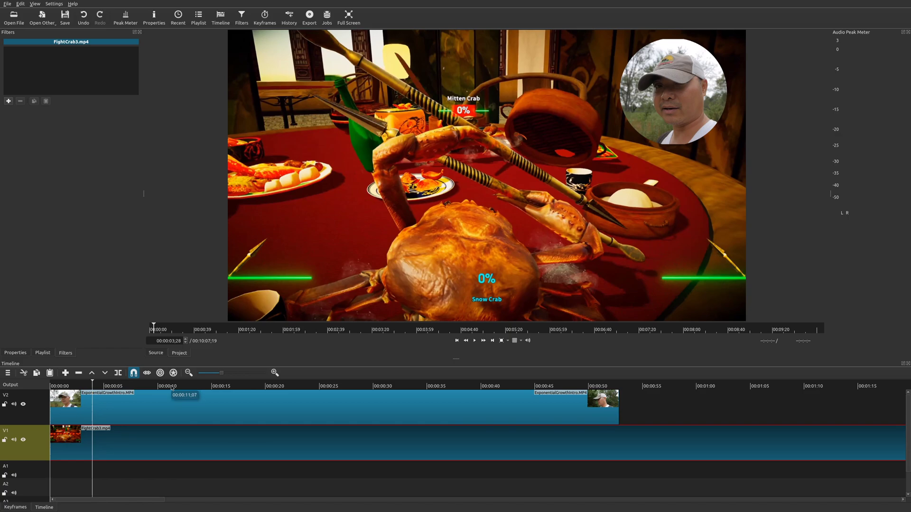
left_click(113, 420)
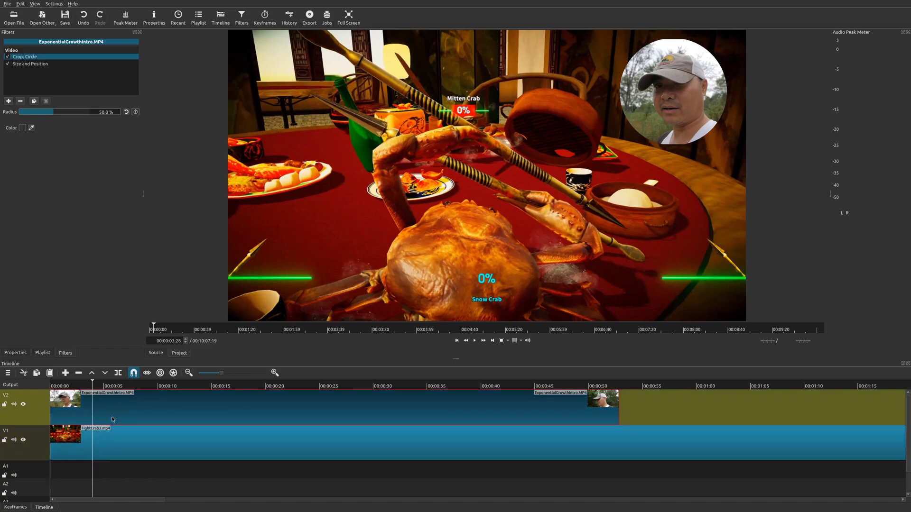
Reset the Size and Position filter to full-frame 1920×1080 at position 0,0
left_click(266, 15)
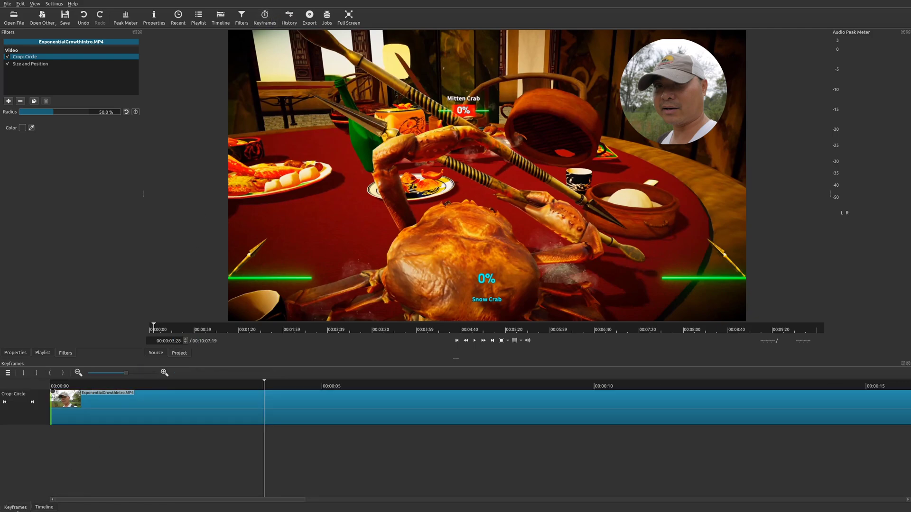
left_click(44, 507)
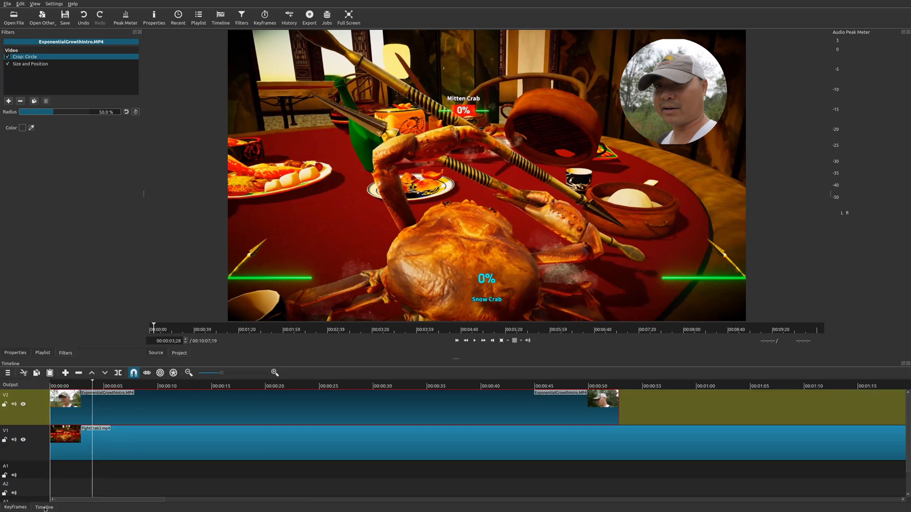
left_click(38, 64)
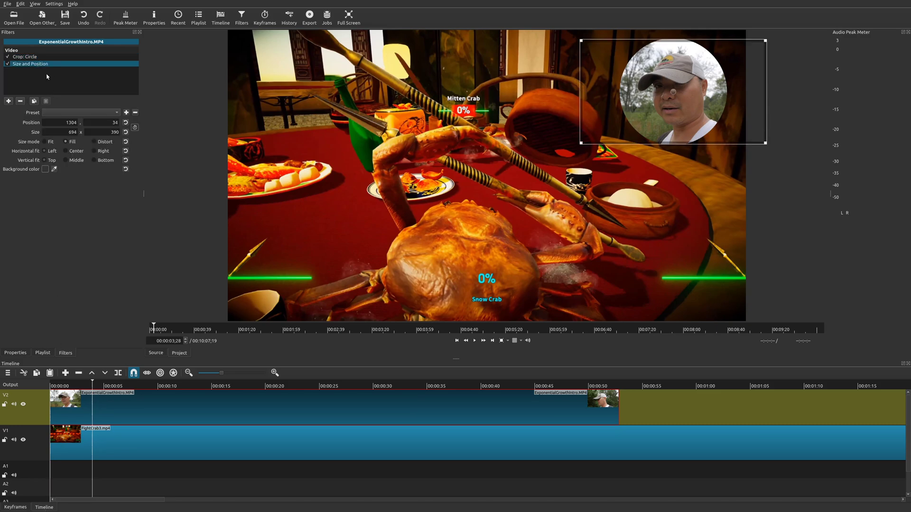
left_click(127, 132)
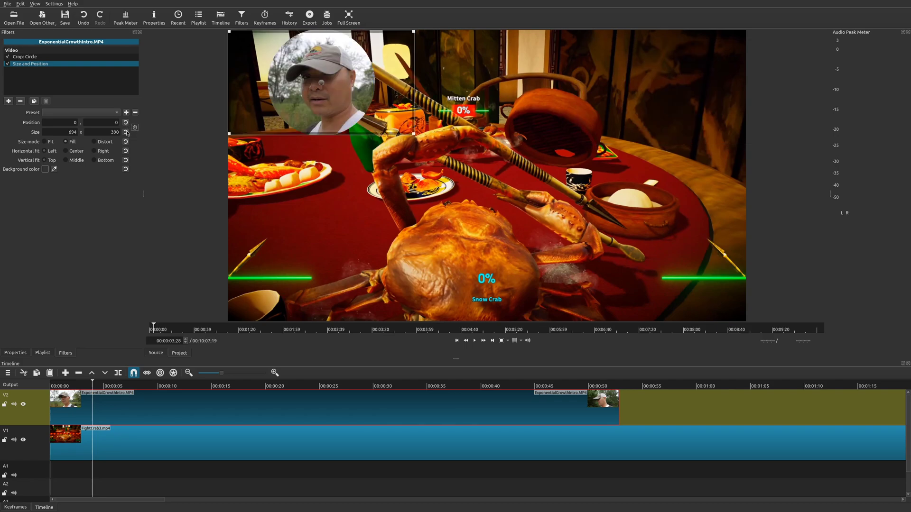
left_click(126, 132)
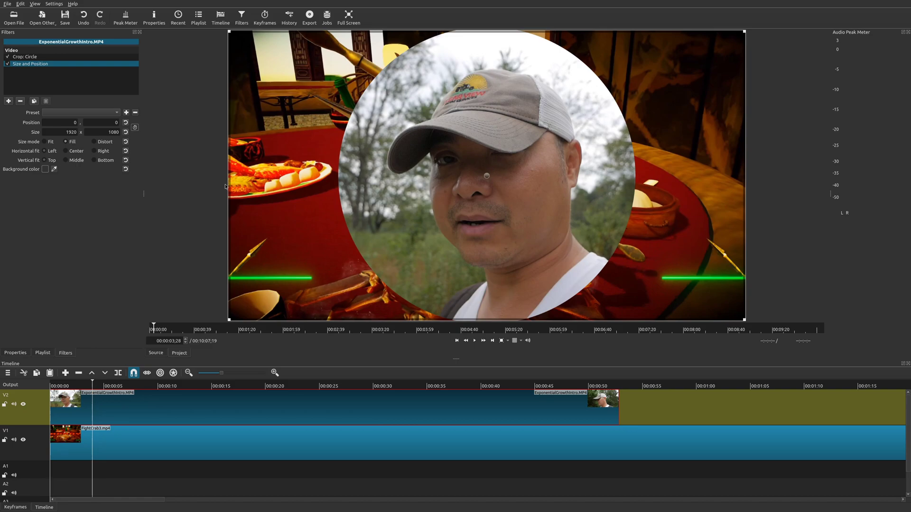
Check the circle radius, then show the Keyframes view with the playhead near the clip start
left_click(23, 58)
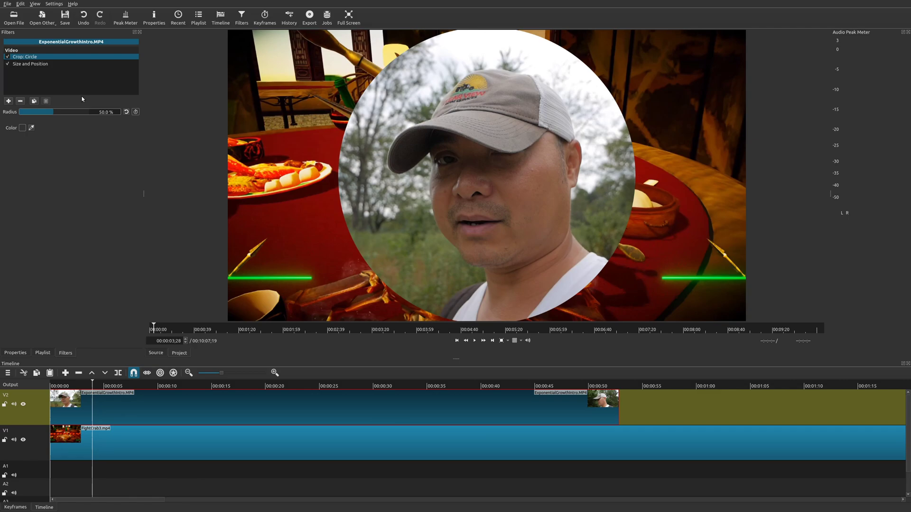
left_click(36, 63)
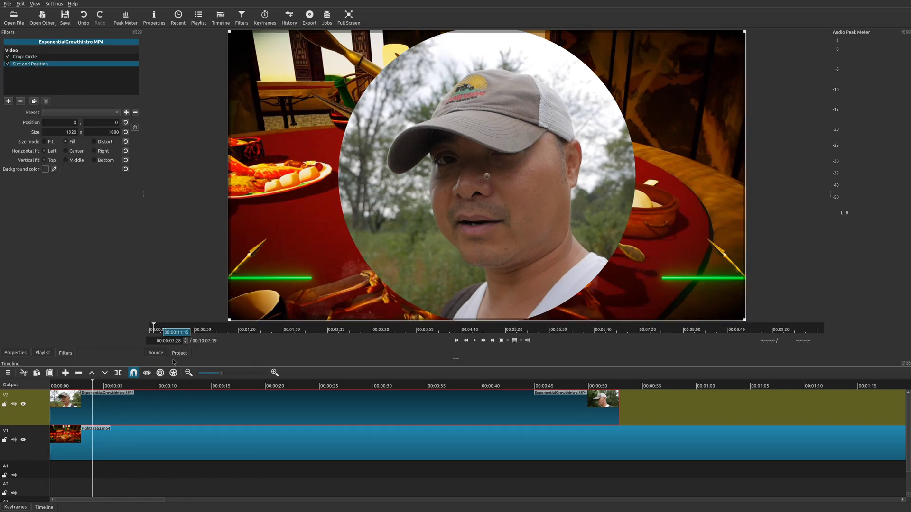
left_click(15, 507)
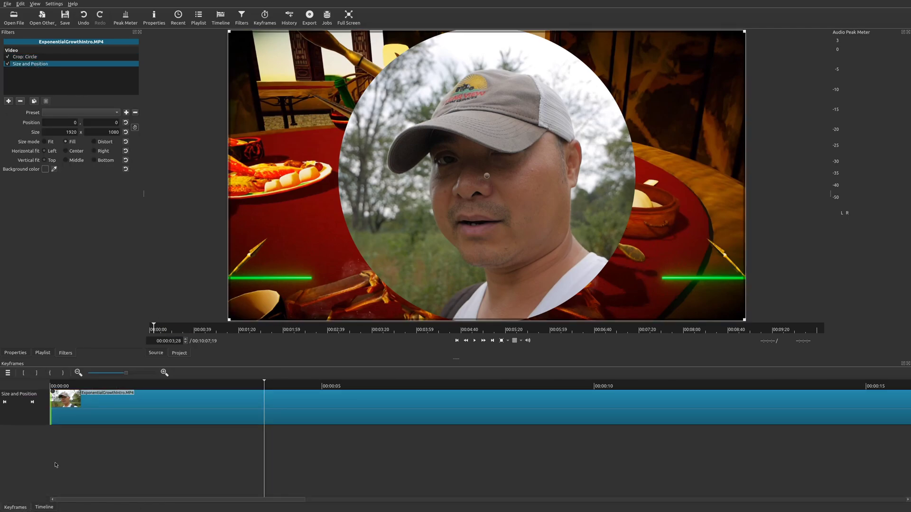
left_click(60, 385)
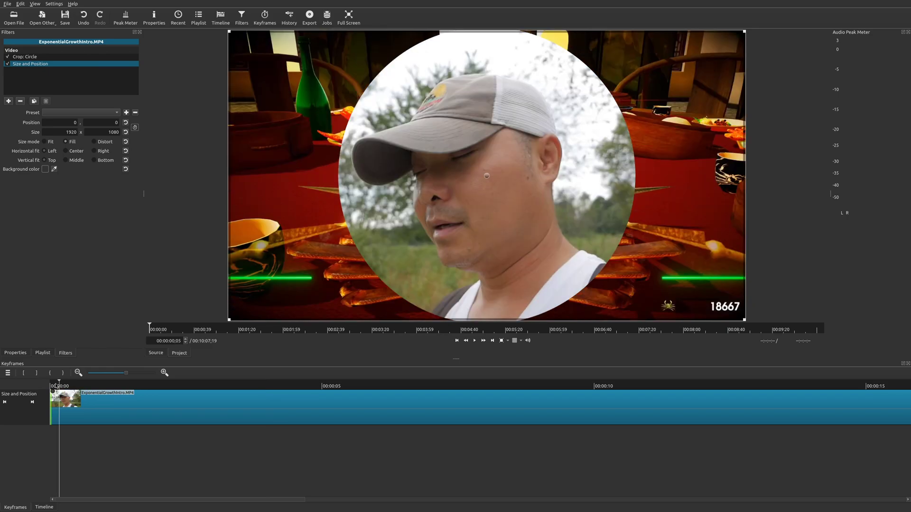
At the clip start, enable Size and Position keyframing, then move the playhead to 00:00:01;00
left_click(52, 385)
left_click(51, 388)
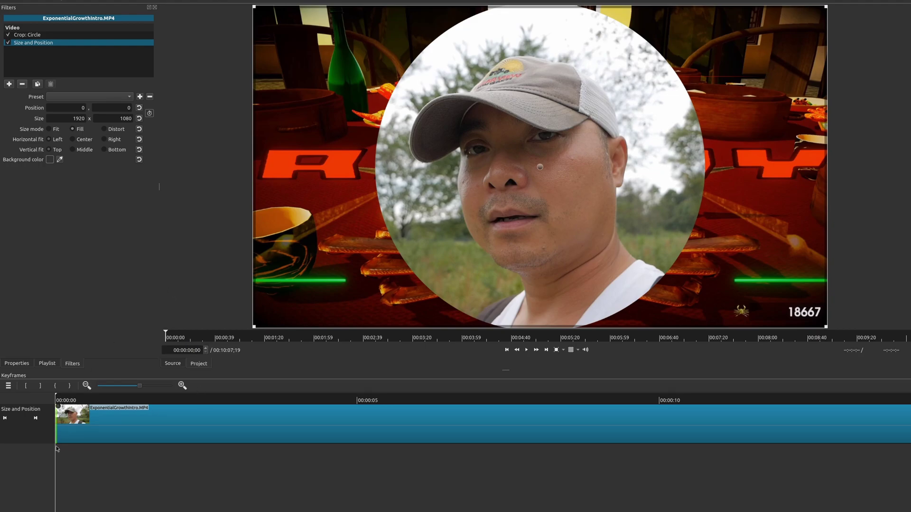
left_click(150, 113)
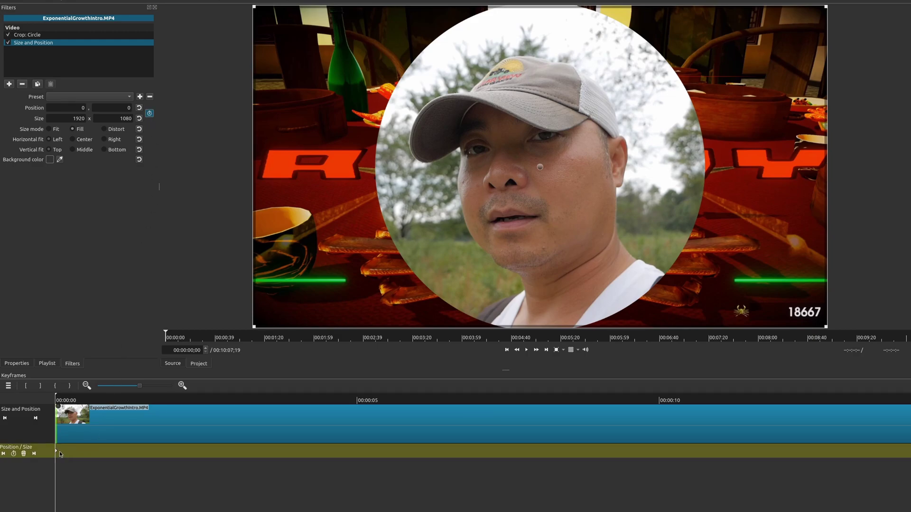
mouse_move(57, 454)
left_click(69, 400)
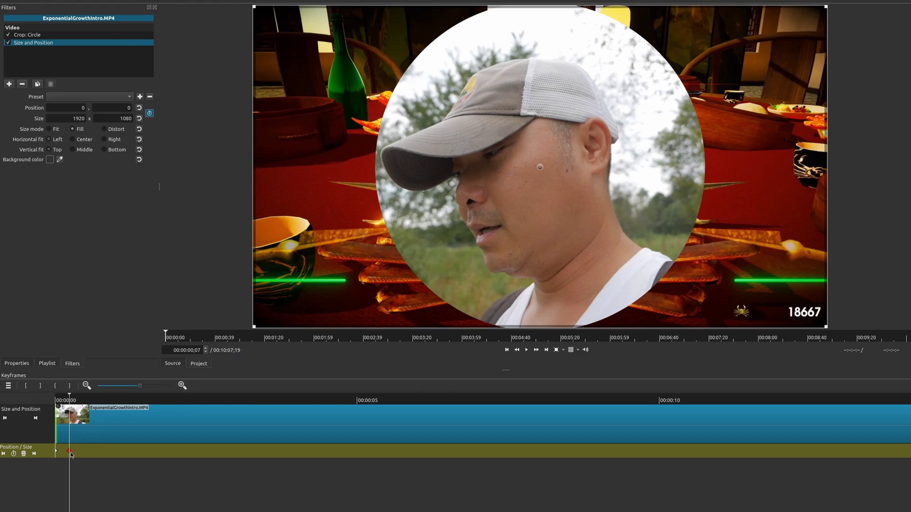
left_click(116, 404)
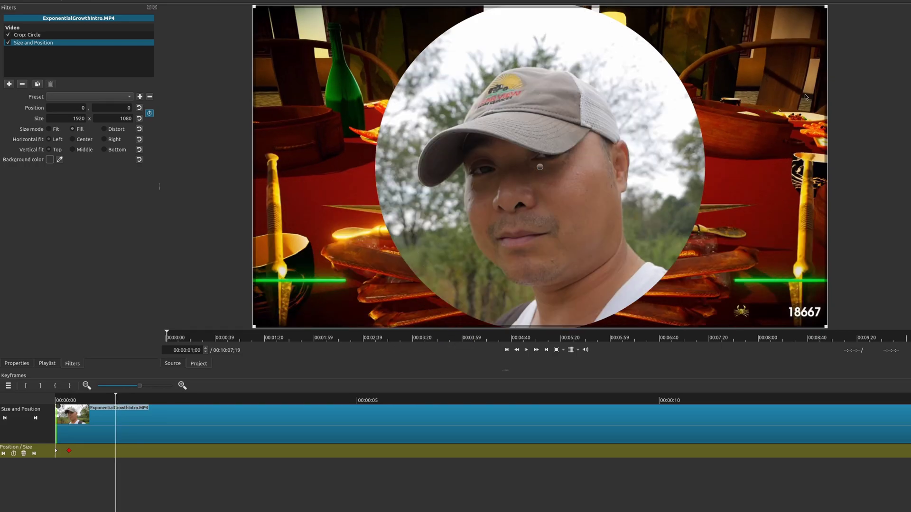
At 1 second, shrink the webcam circle to a small 464x261 overlay in the top-right corner
left_click_drag(253, 327, 663, 83)
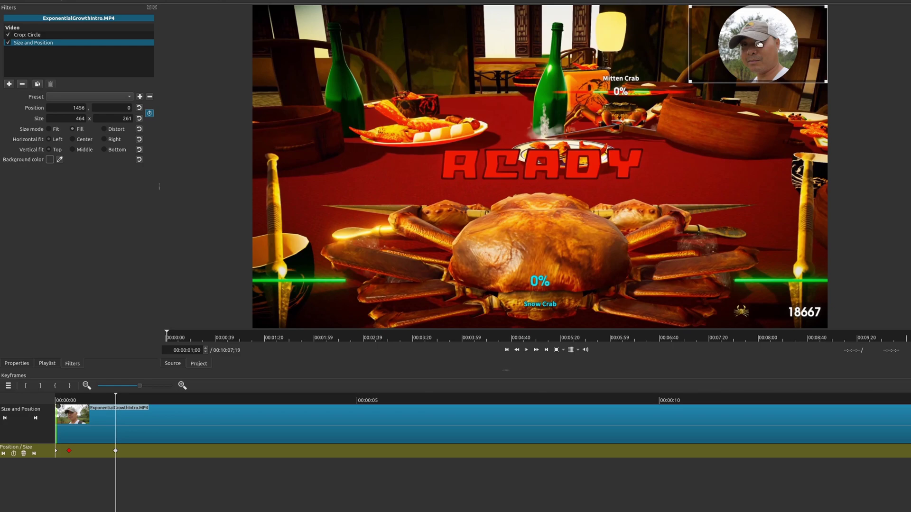
left_click_drag(765, 46, 782, 52)
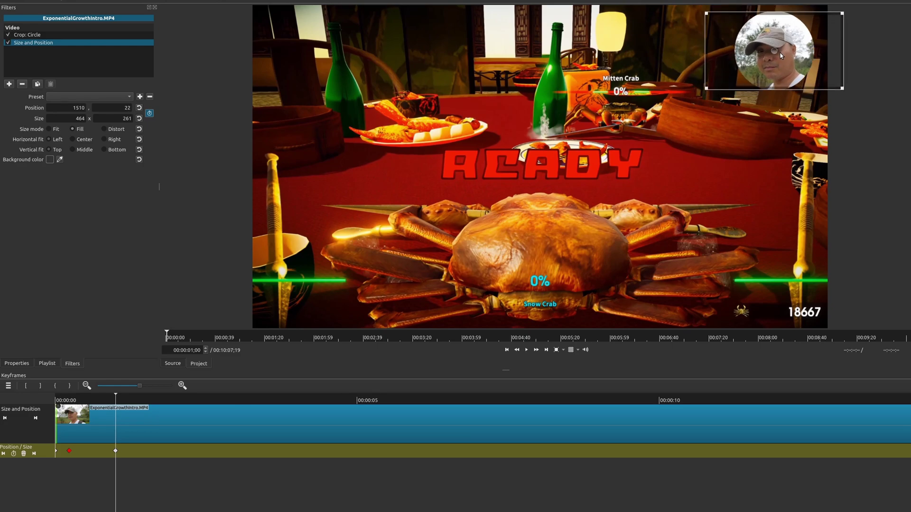
left_click(72, 402)
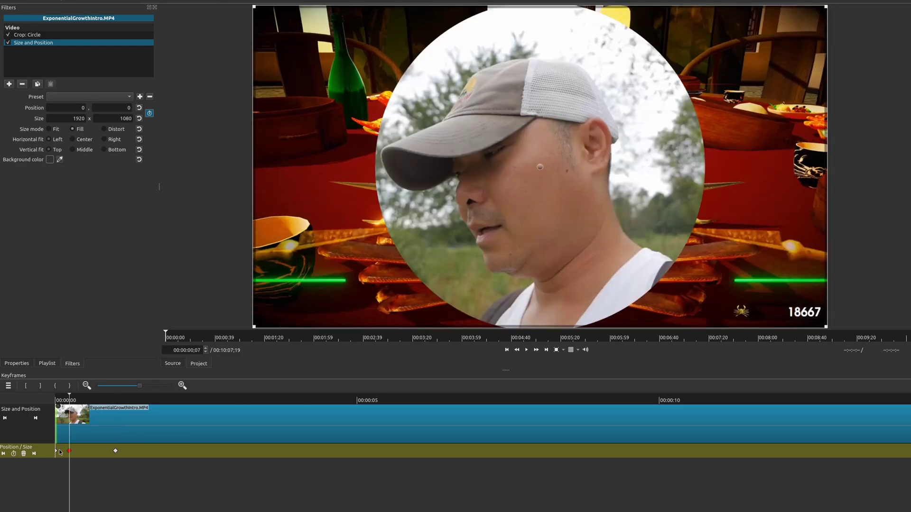
left_click(56, 401)
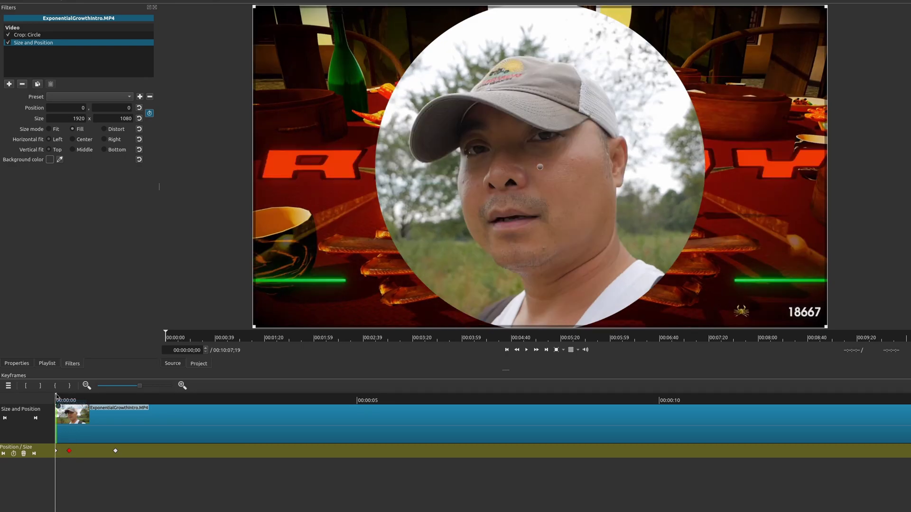
Scrub and play from the clip start to preview the circle shrinking from full frame
left_click(69, 452)
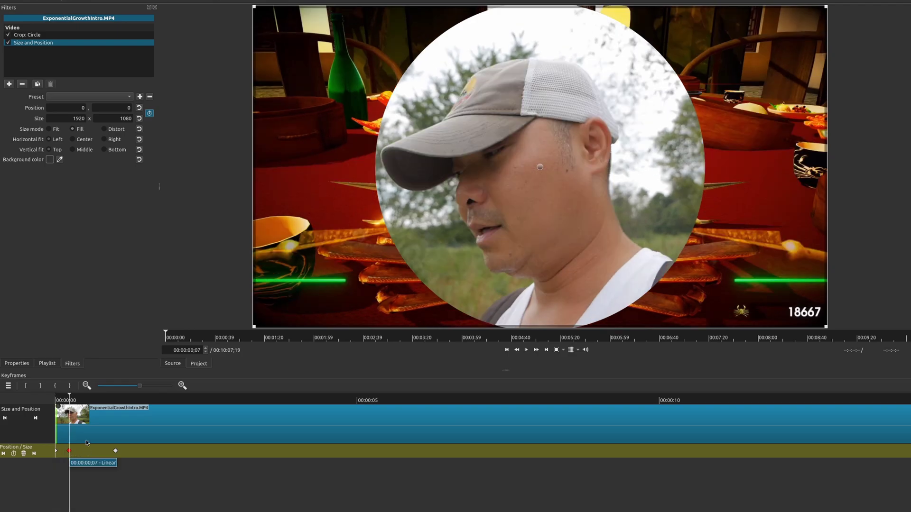
left_click_drag(80, 407, 121, 401)
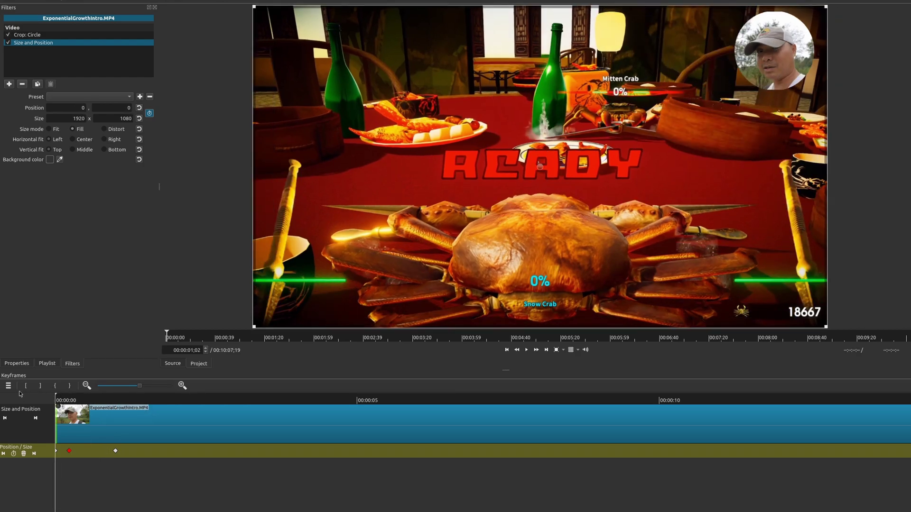
key("Home")
key("space")
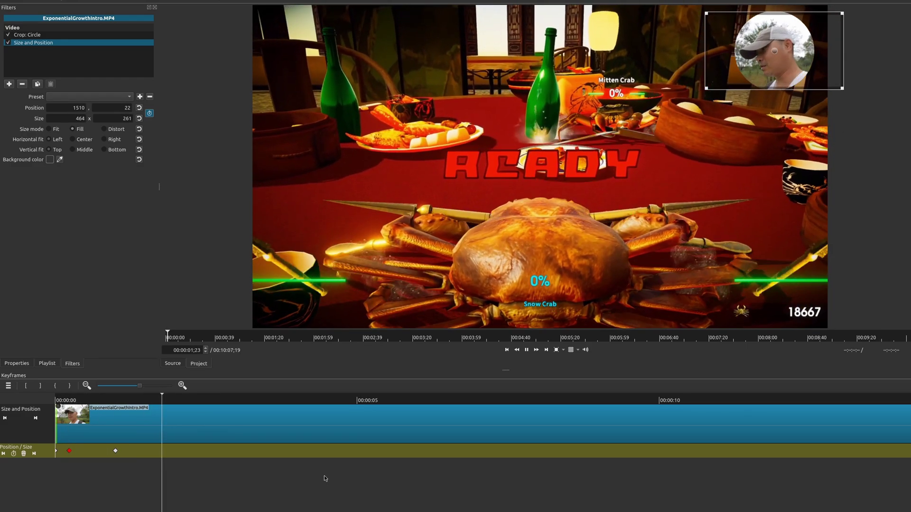
Move the shrink-to-corner Position/Size keyframe later, to about 00:00:01;20
key("space")
key("Right")
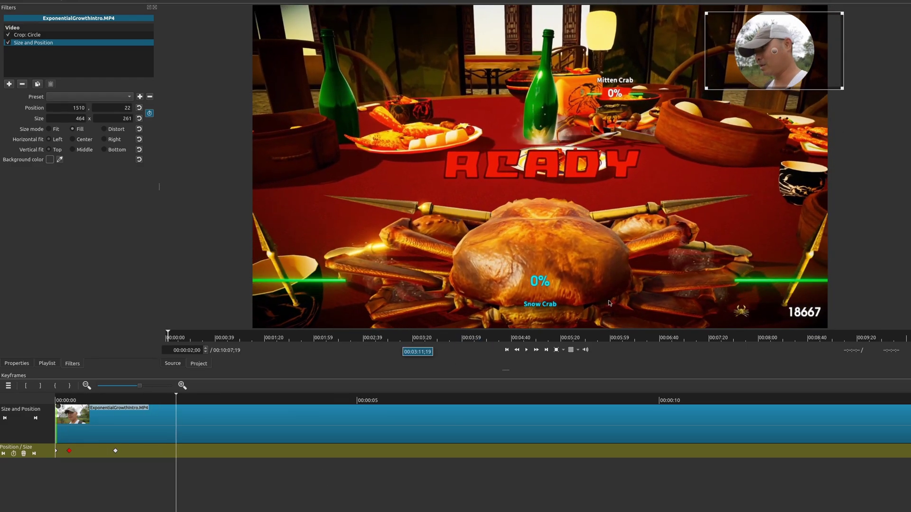
left_click(70, 450)
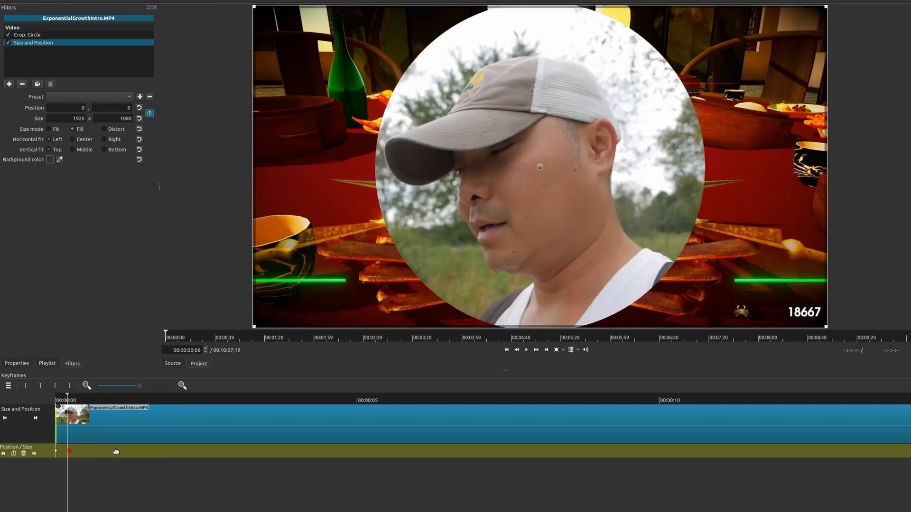
double_click(116, 452)
left_click_drag(117, 452, 149, 452)
Play back the slower shrink animation, then return the playhead to the clip start
key("space")
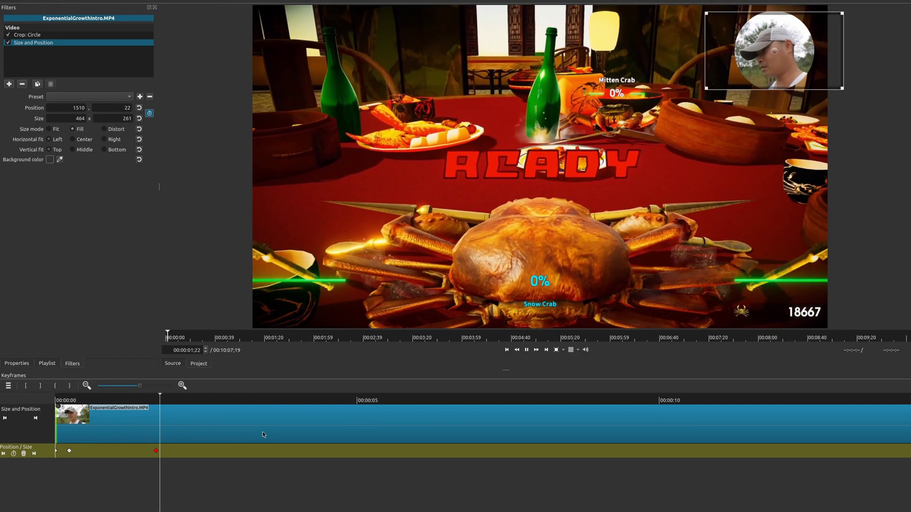
key("space")
key("Right")
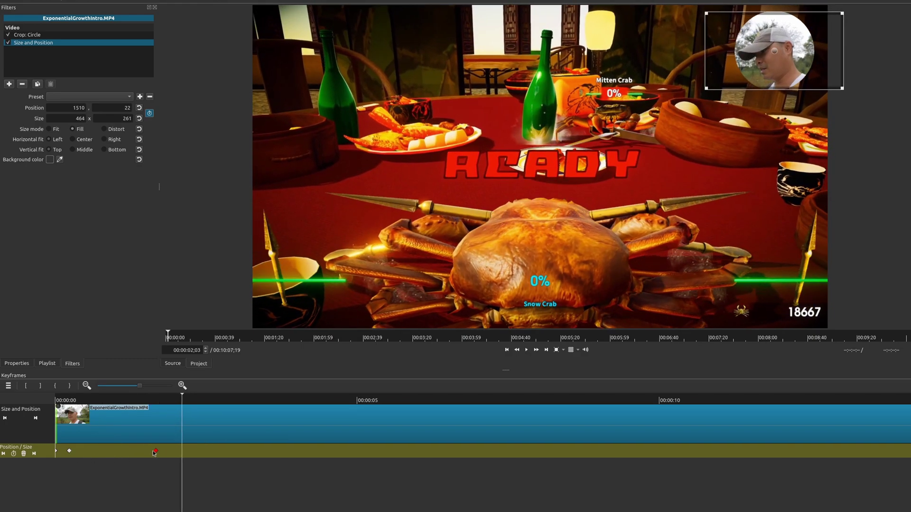
left_click(64, 401)
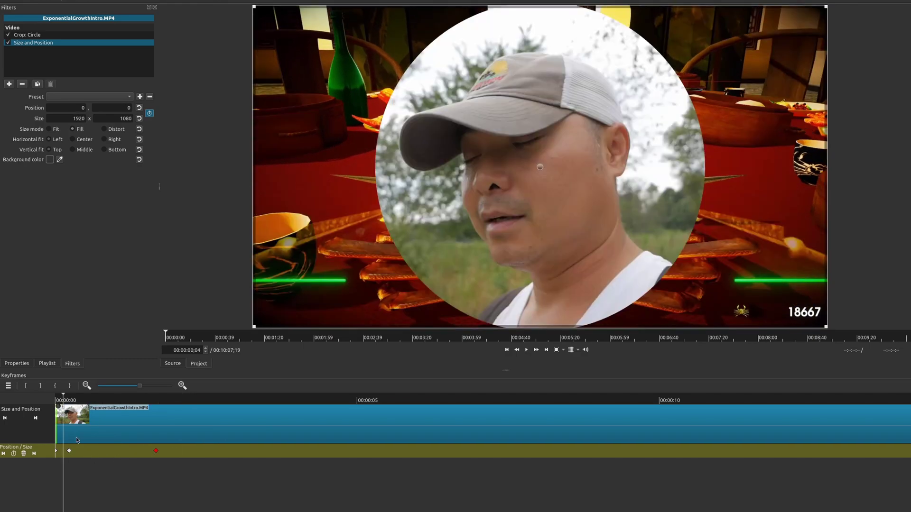
left_click(70, 401)
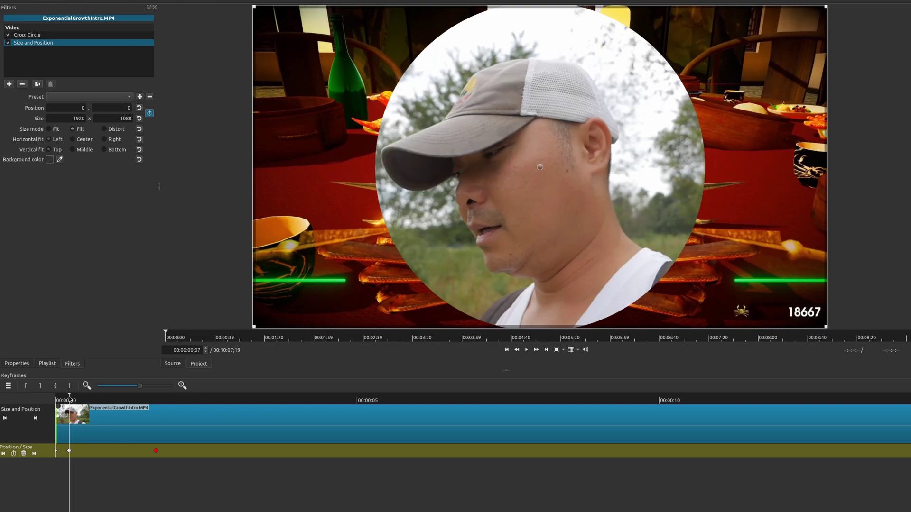
left_click_drag(69, 401, 55, 401)
Bring back the Timeline, play the composite, and select the ExponentialGrowthIntro clip on V2
key("ctrl+t")
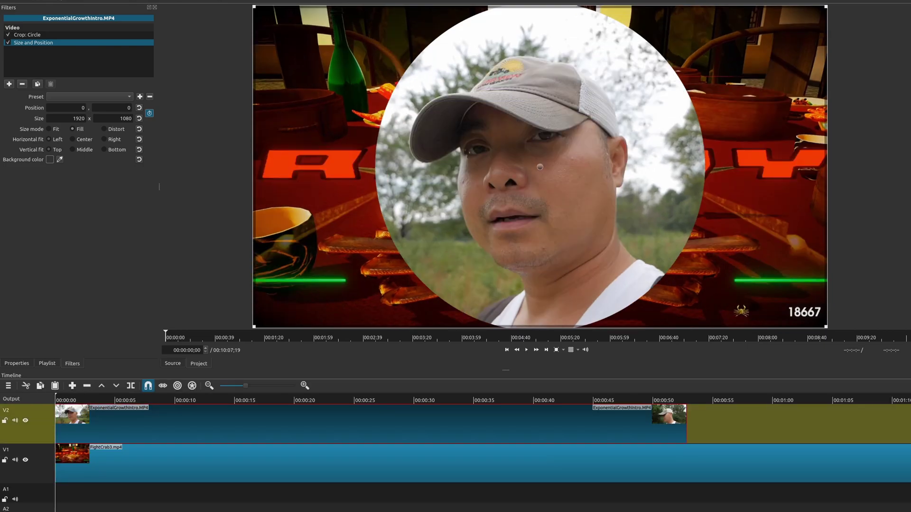
left_click(93, 471)
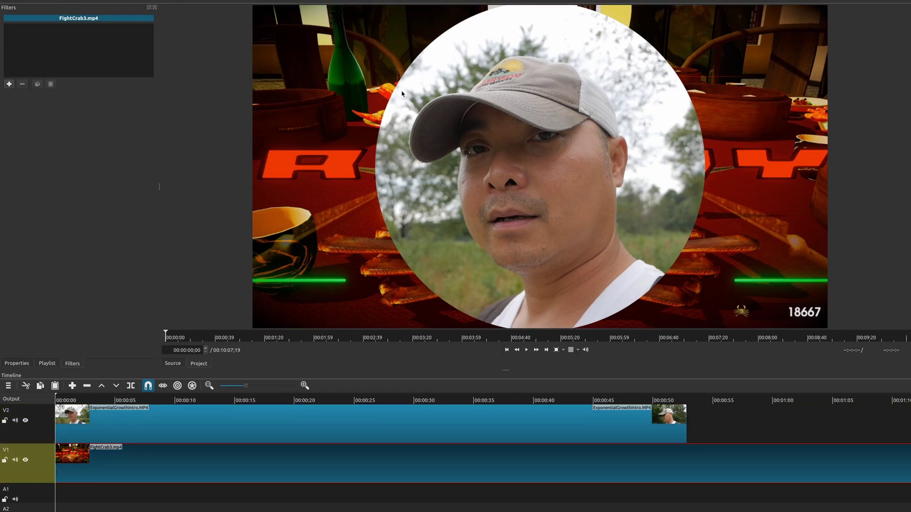
key("space")
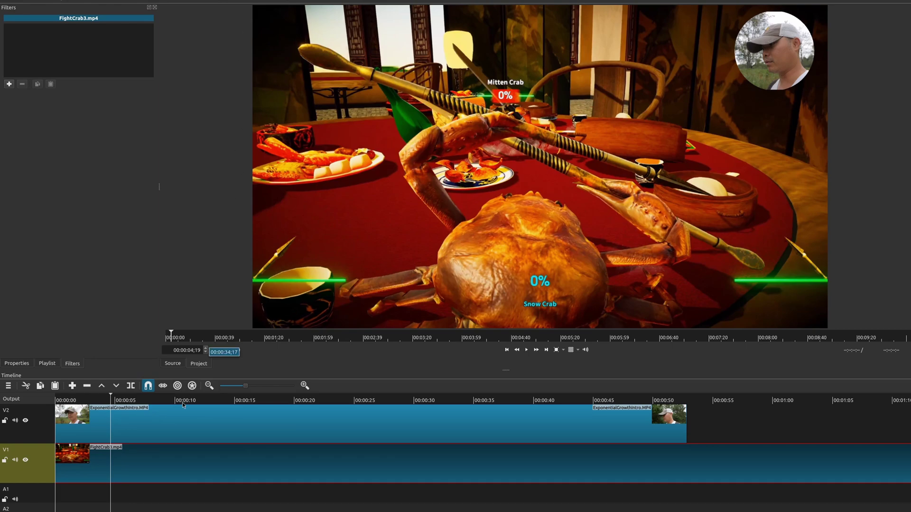
left_click(146, 429)
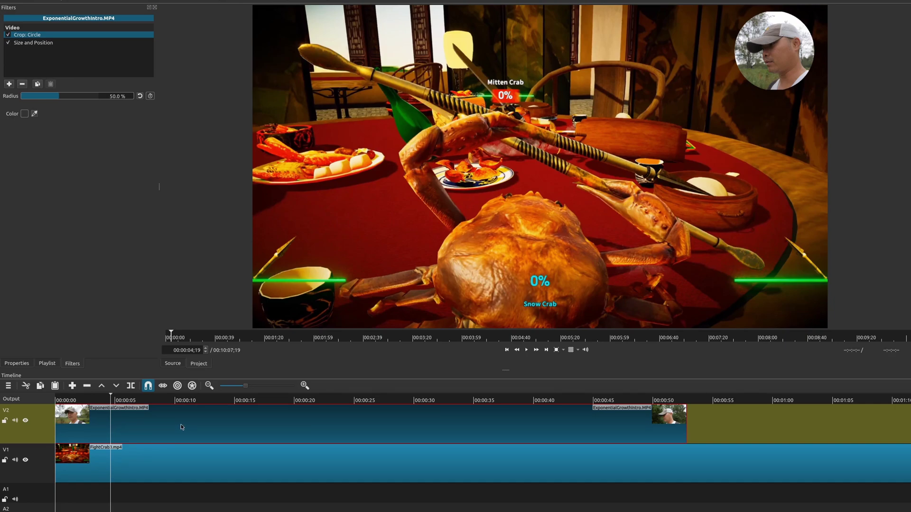
Open the Keyframes panel and put the playhead on the clip's first frame
key("ctrl+k")
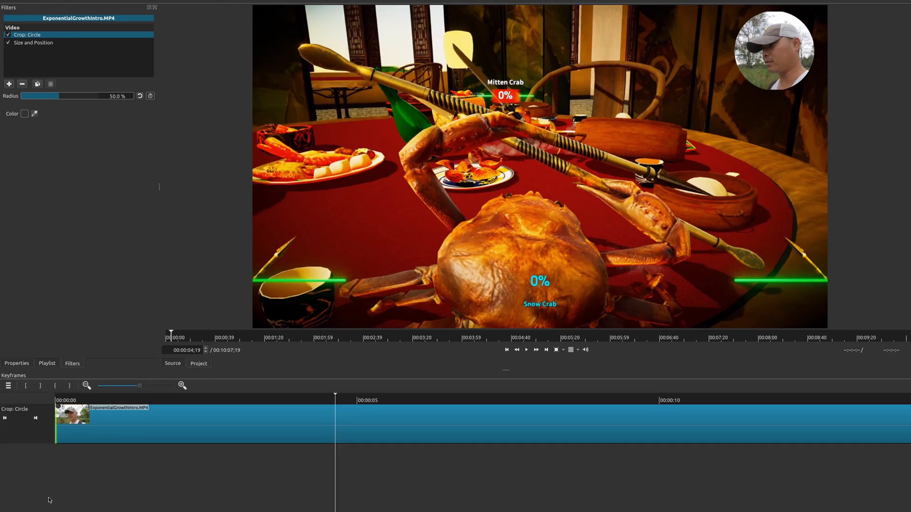
left_click(42, 43)
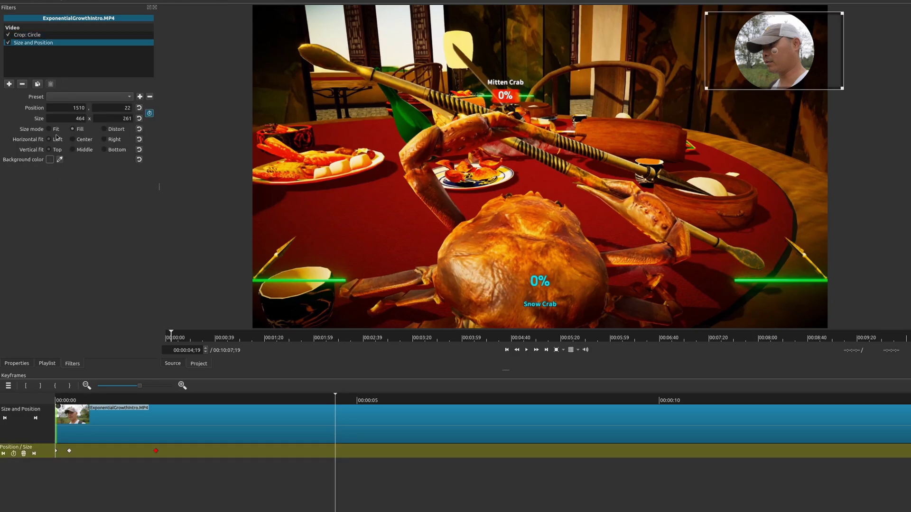
left_click(60, 414)
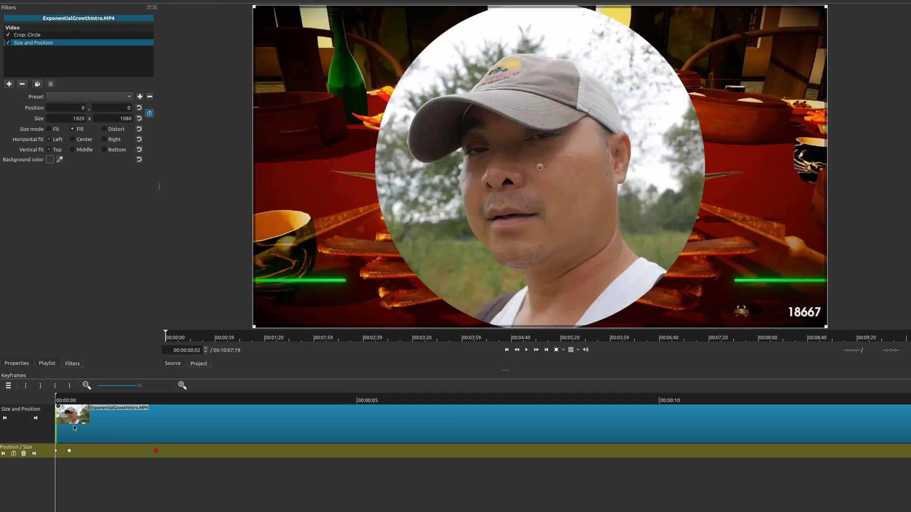
key("Home")
Turn on Radius keyframing for Crop: Circle and park the playhead at frame 7
left_click(37, 35)
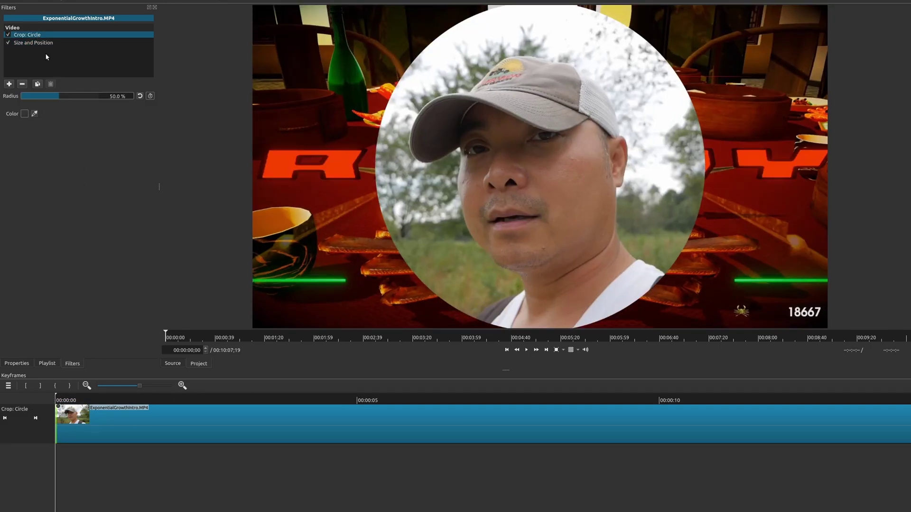
left_click(150, 97)
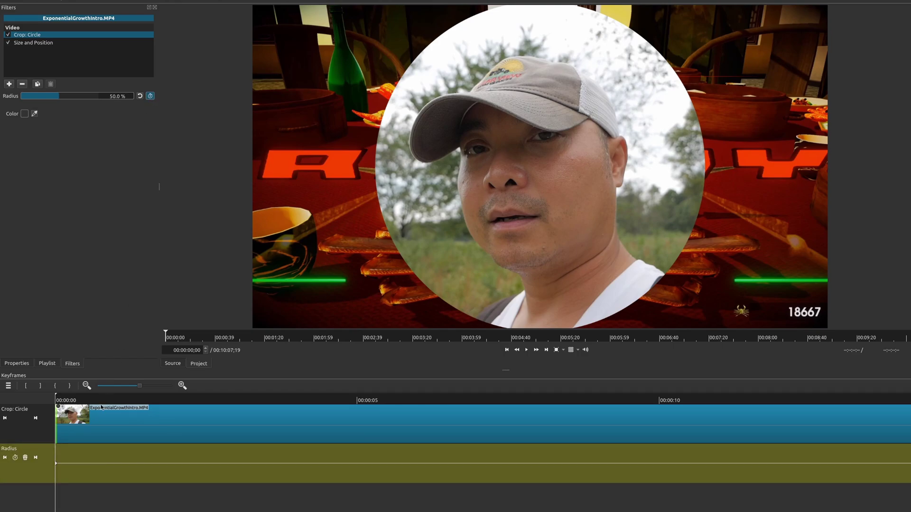
left_click(71, 401)
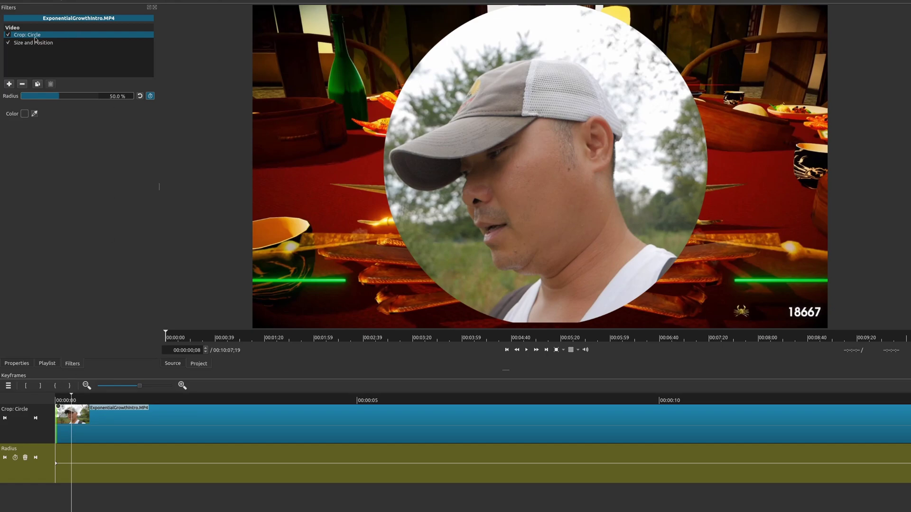
left_click(36, 44)
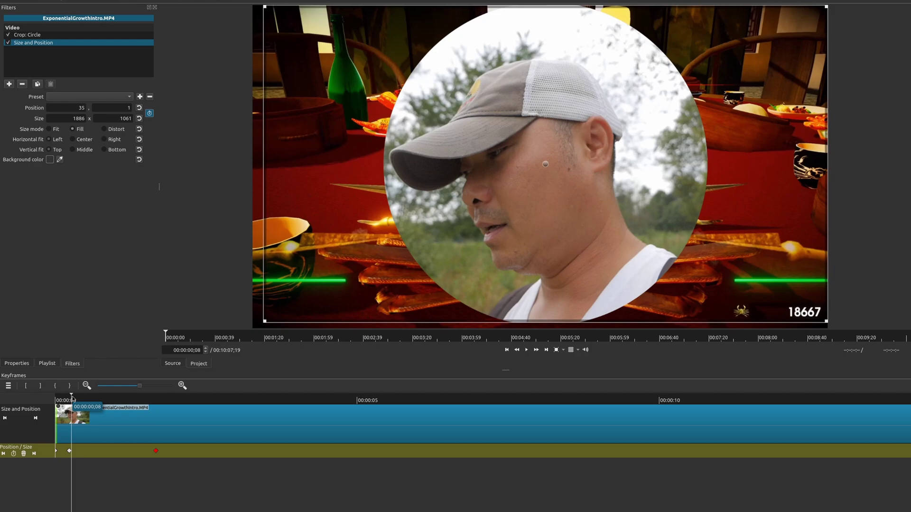
left_click_drag(72, 399, 69, 398)
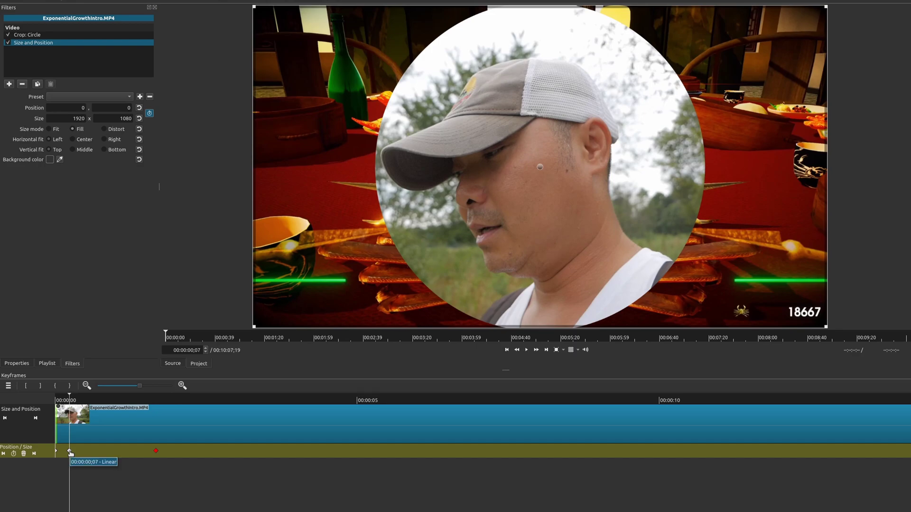
left_click(29, 36)
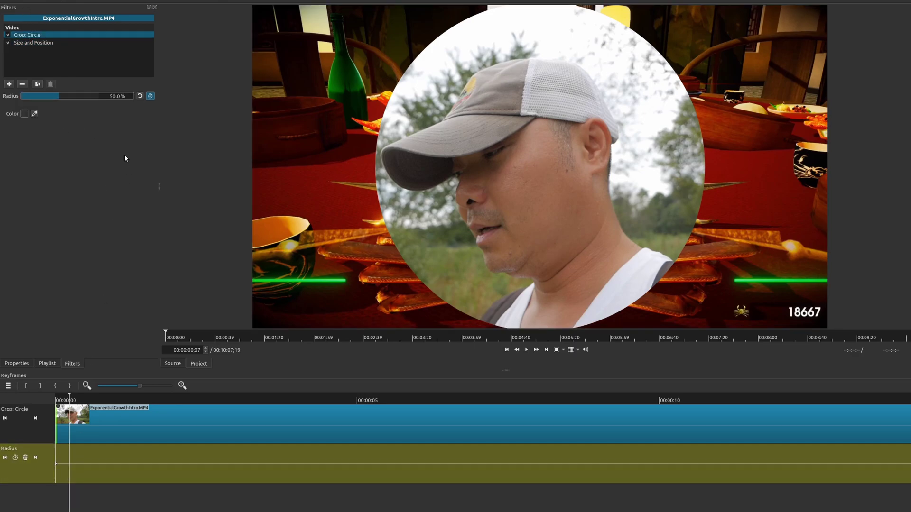
Add a Radius keyframe at frame 7 and set the starting radius at frame 0 to 100%
left_click(15, 458)
left_click(58, 398)
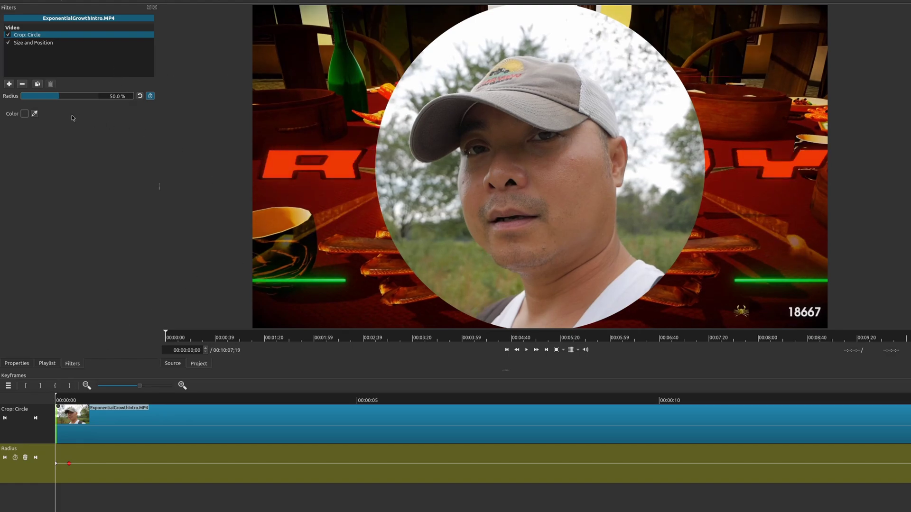
left_click_drag(60, 98, 107, 104)
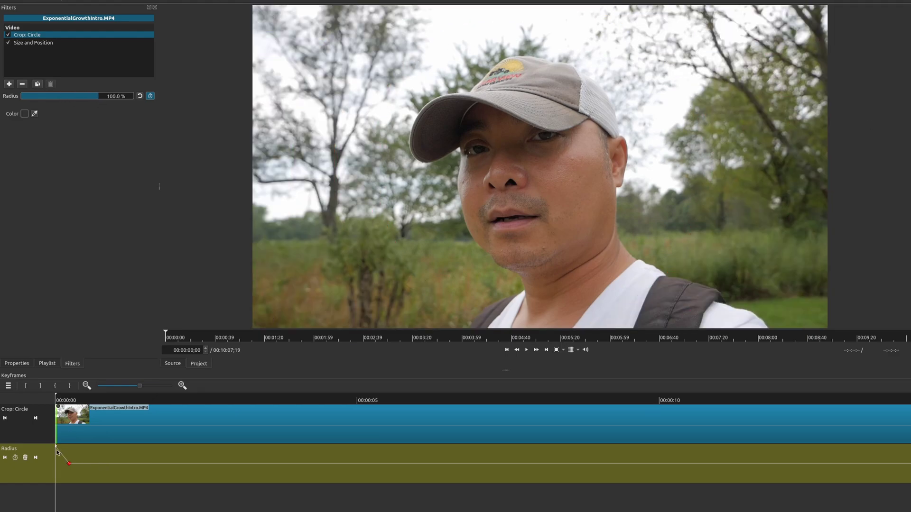
Play the radius animation from the first frame, then return the playhead to frame 7
left_click(69, 400)
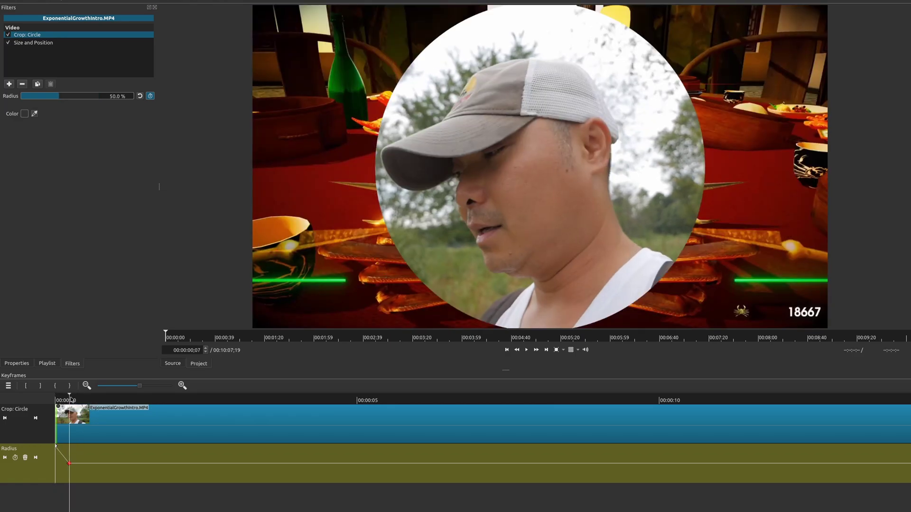
key("Home")
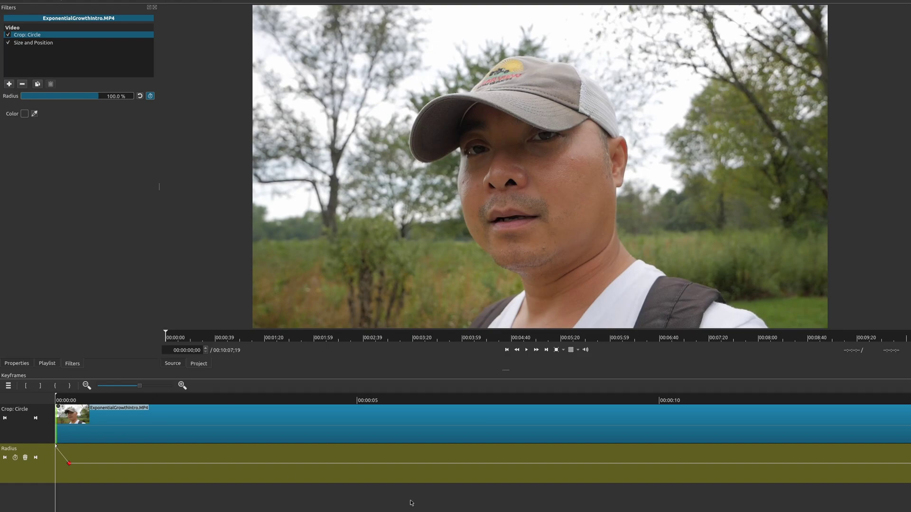
key("space")
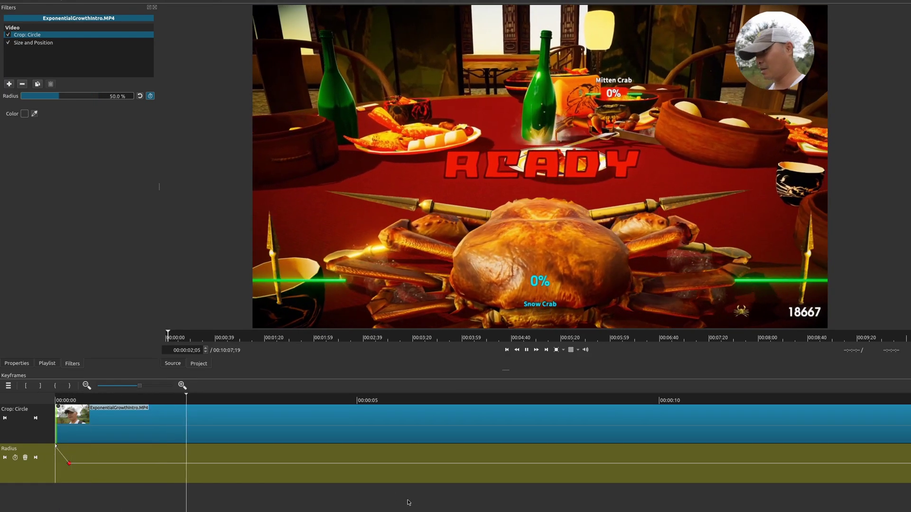
key("space")
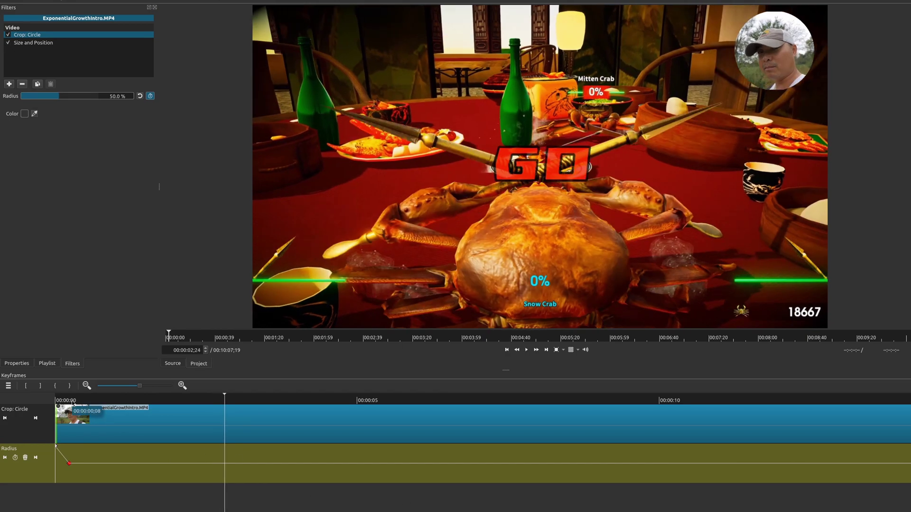
left_click(73, 400)
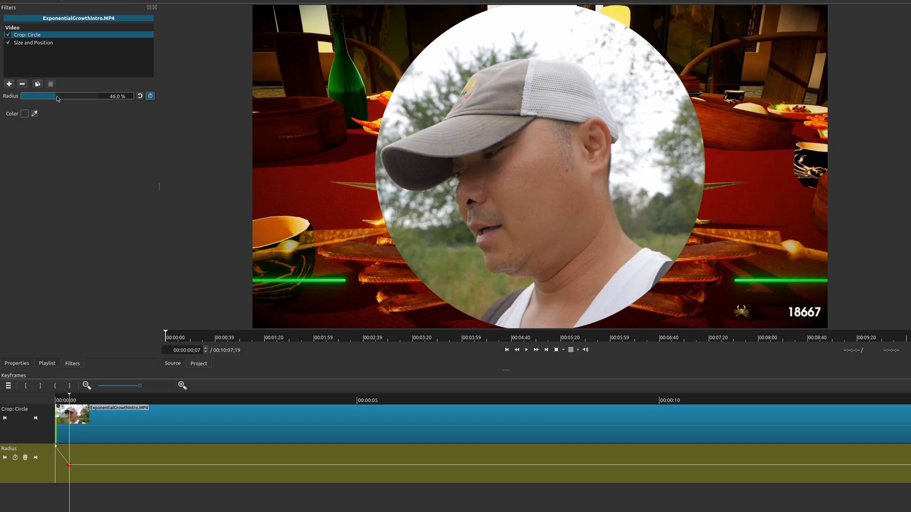
Lower the frame-7 Radius keyframe to 46% and jump back to the first frame
left_click_drag(60, 100, 57, 96)
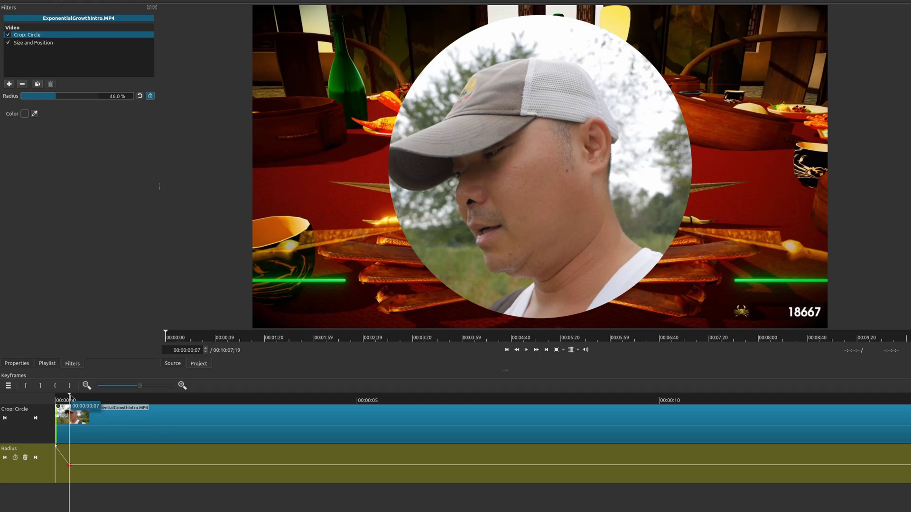
left_click(56, 399)
left_click(141, 504)
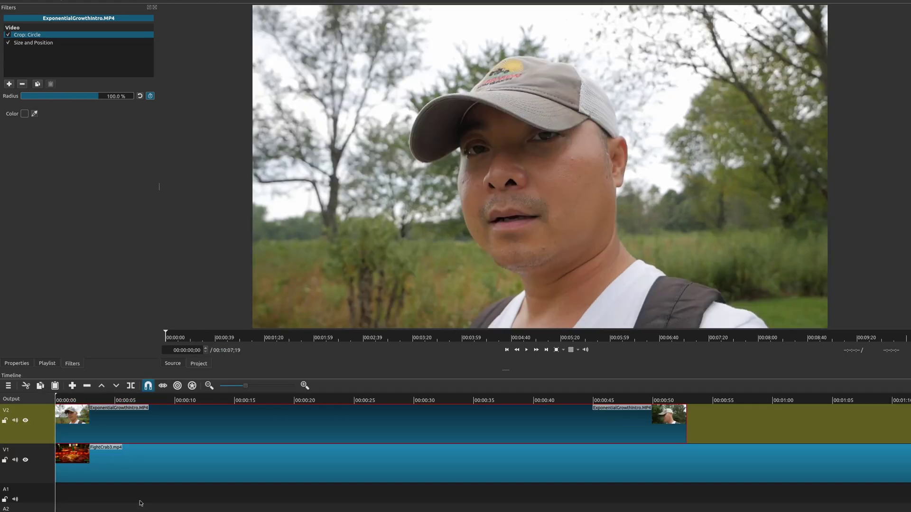
left_click(115, 474)
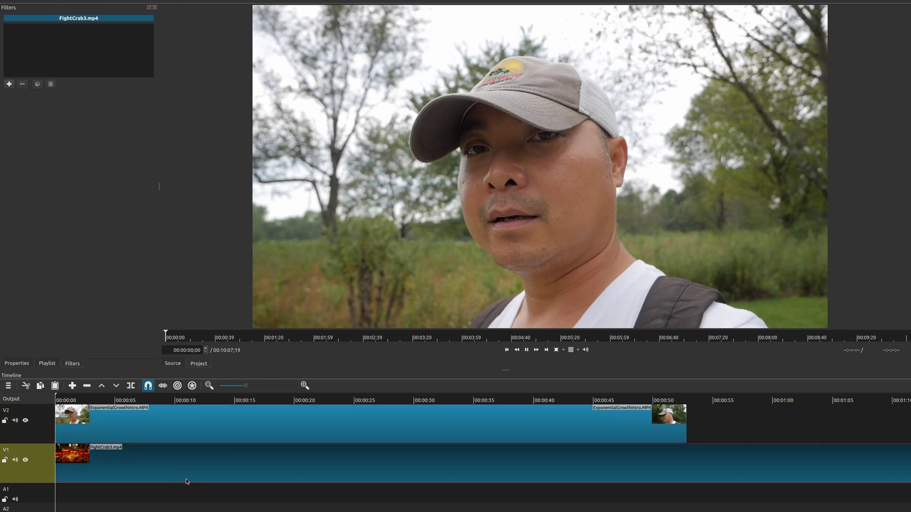
key("space")
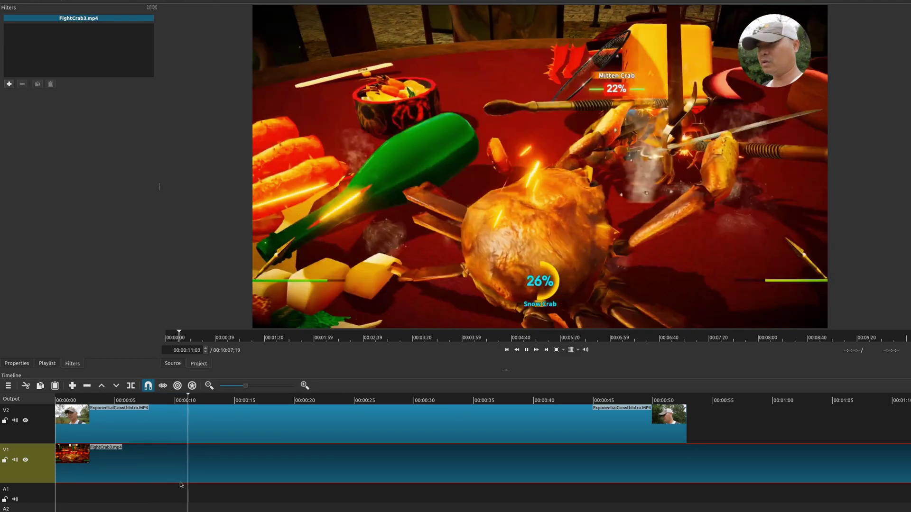
key("space")
left_click(236, 428)
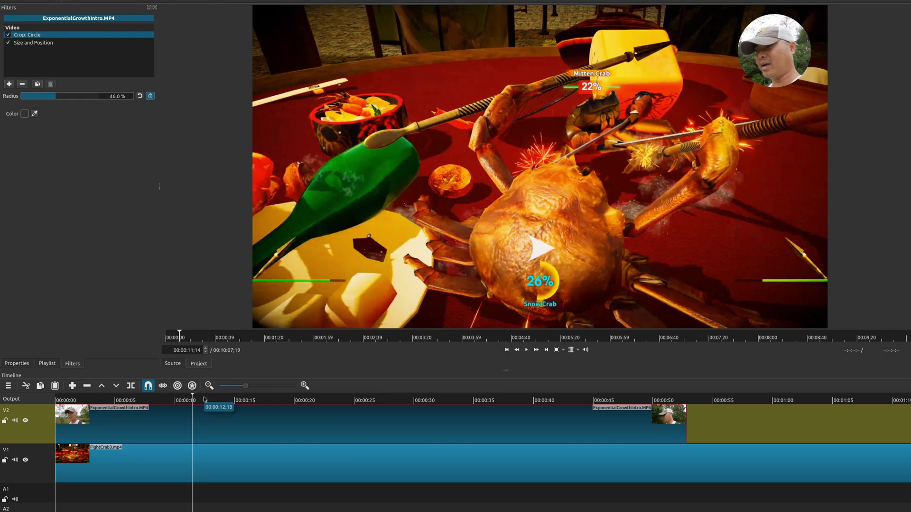
key("space")
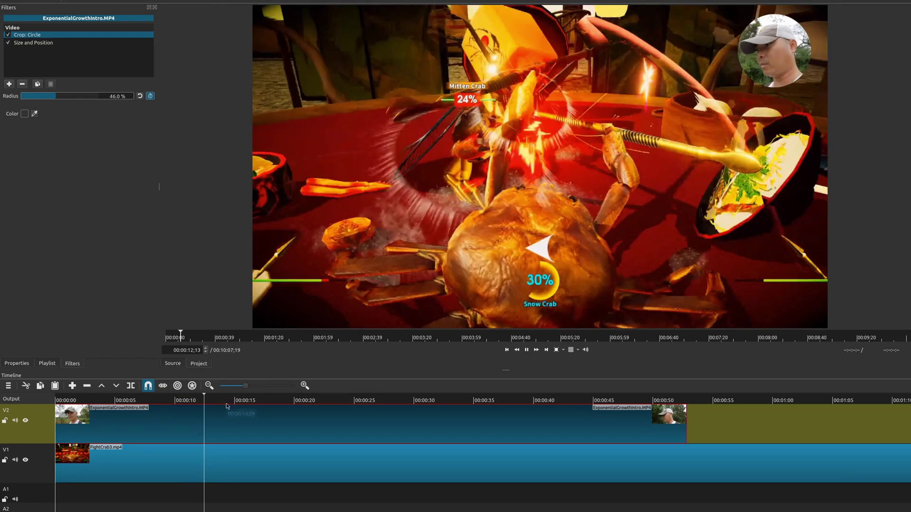